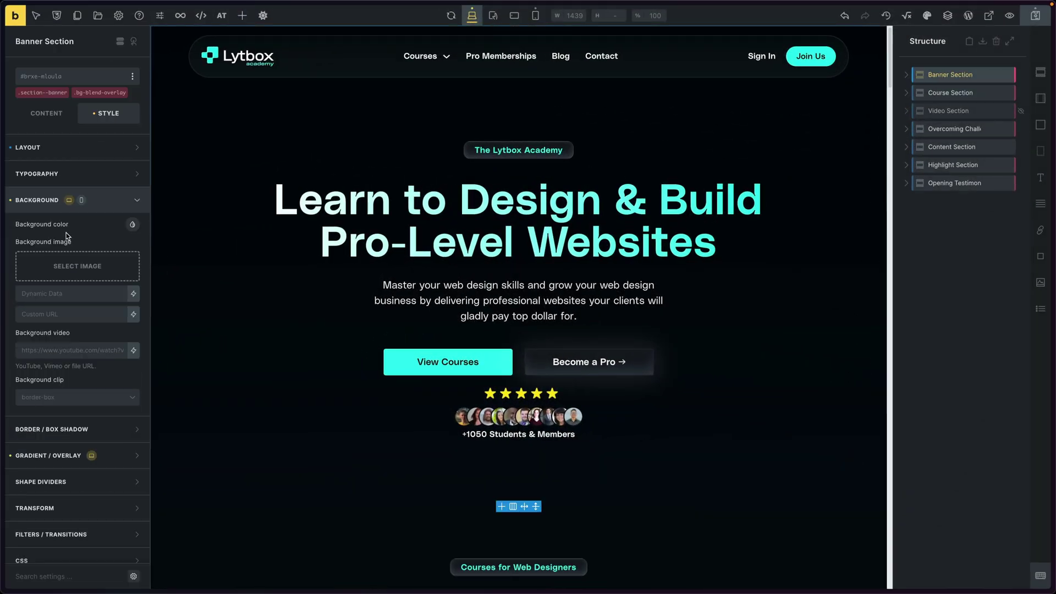
Set the first media-library image as the Banner Section's background image
left_click(77, 266)
left_click(62, 137)
left_click(1008, 559)
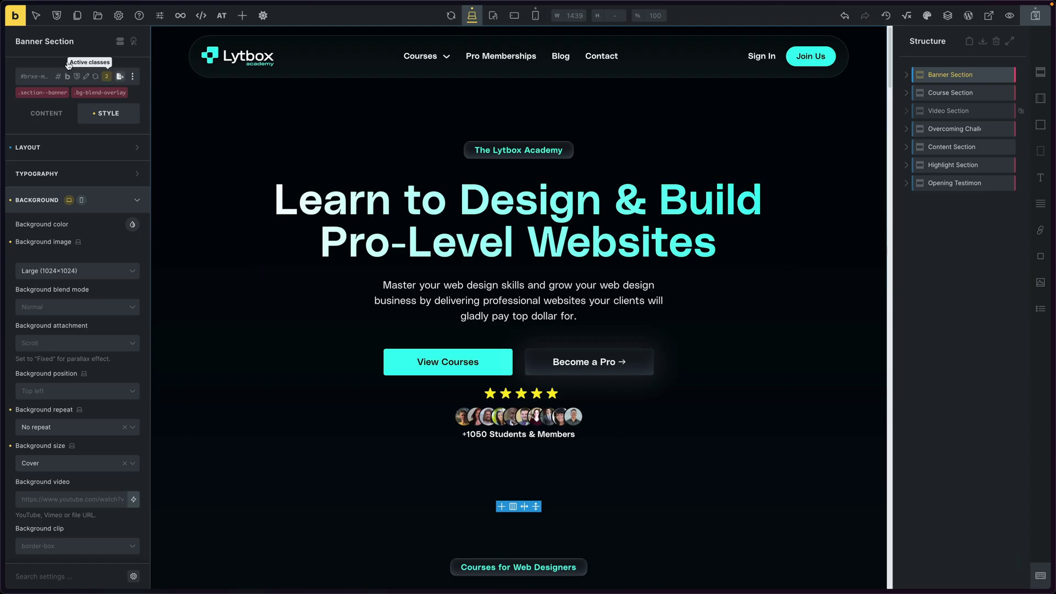
Add the .section--banner class to the Banner Section
left_click(39, 76)
type("banner")
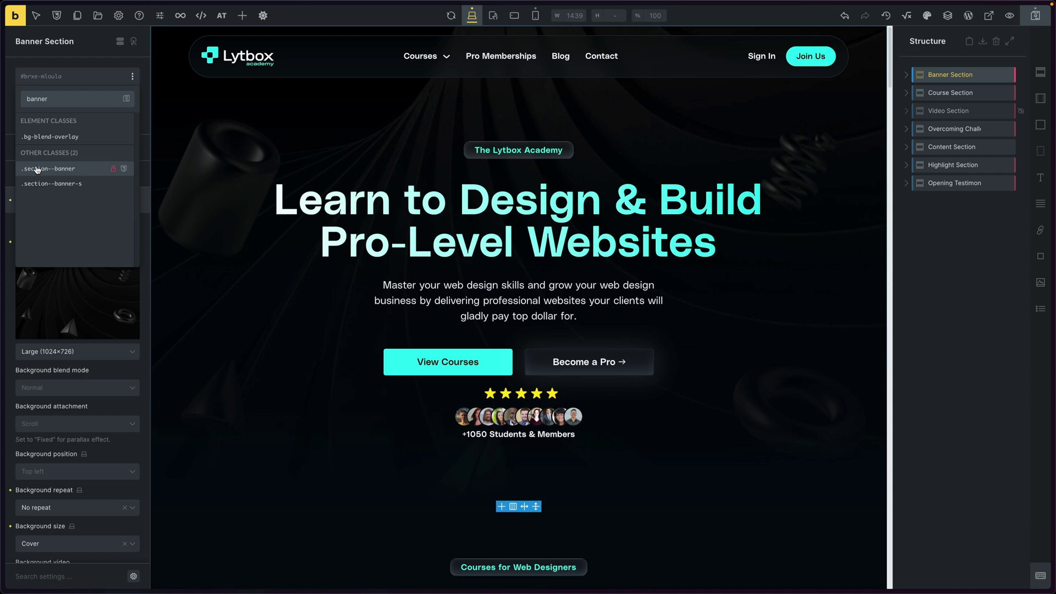
left_click(37, 169)
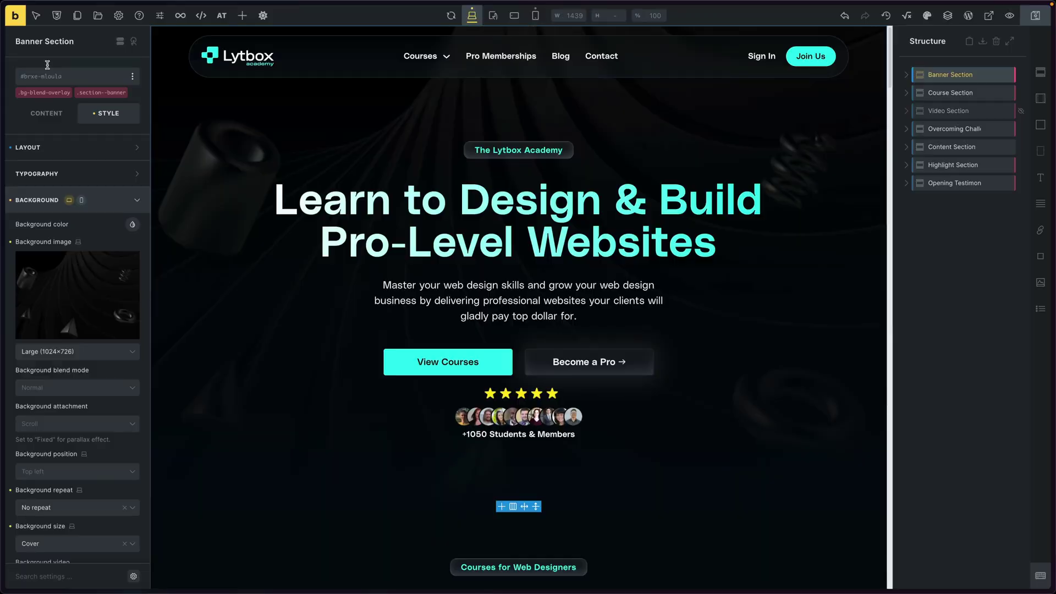
Open the global class manager filtered to the Core Framework category
left_click(66, 98)
left_click(56, 15)
scroll(450, 385, "down", 10)
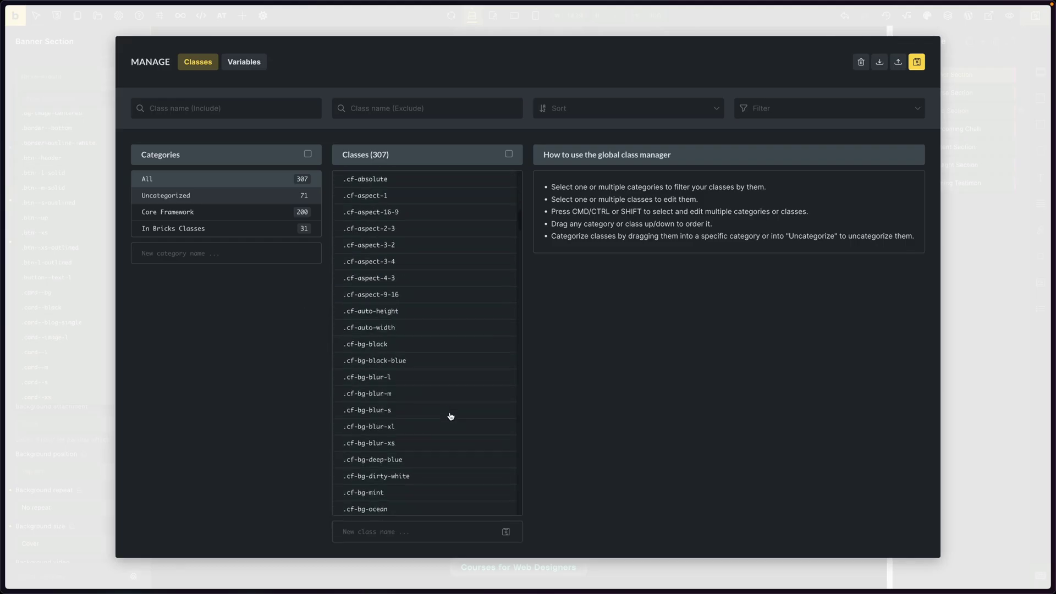
left_click(318, 215)
Browse the Core Framework Spacing, Layouts and Typography settings
left_click(55, 302)
scroll(542, 345, "down", 2)
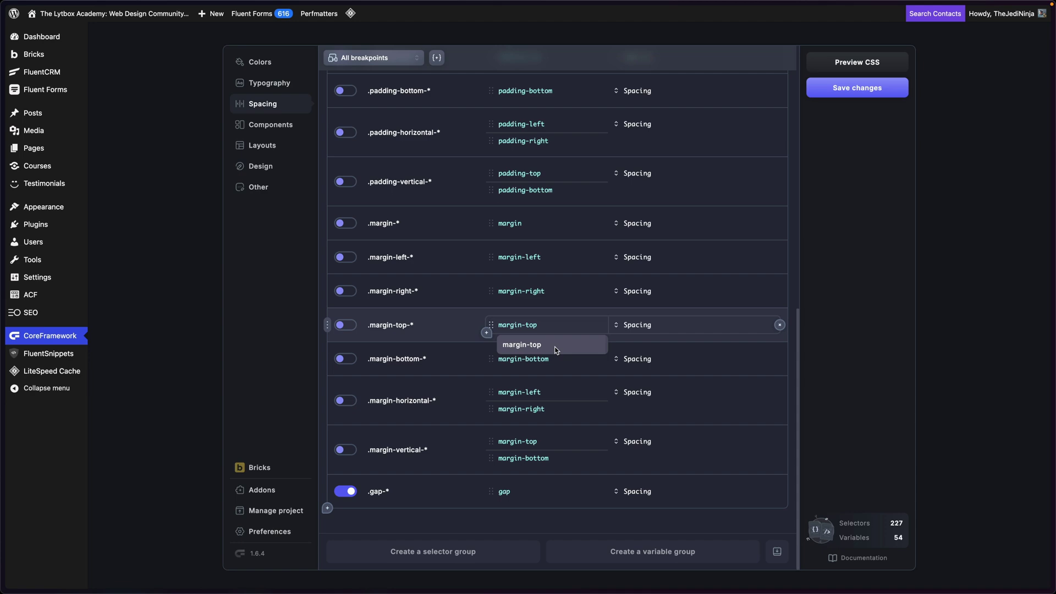
left_click(280, 123)
scroll(550, 247, "down", 5)
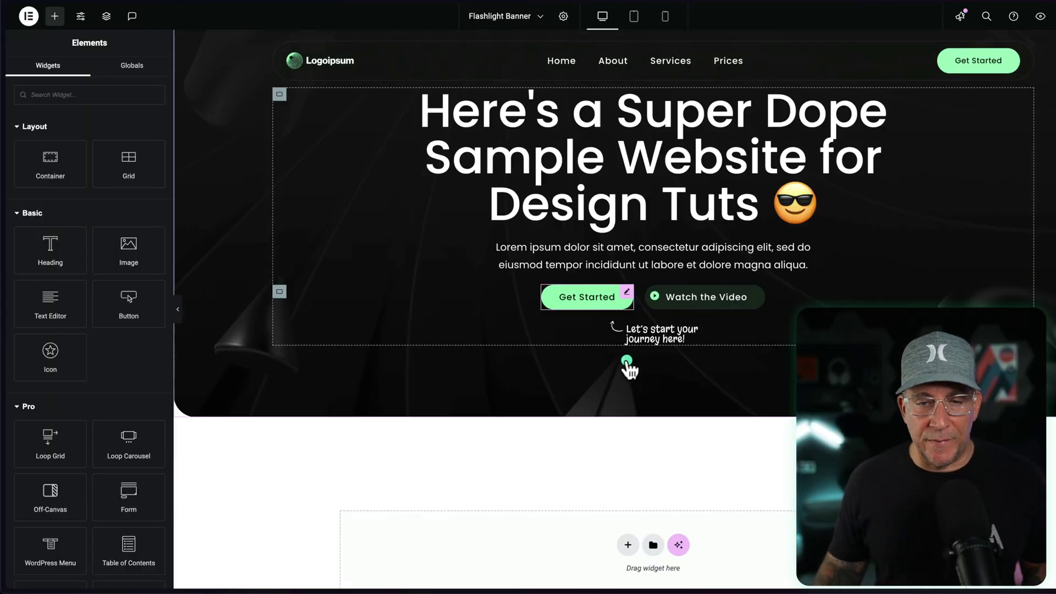
Add a single-column flexbox container below the hero
left_click(631, 493)
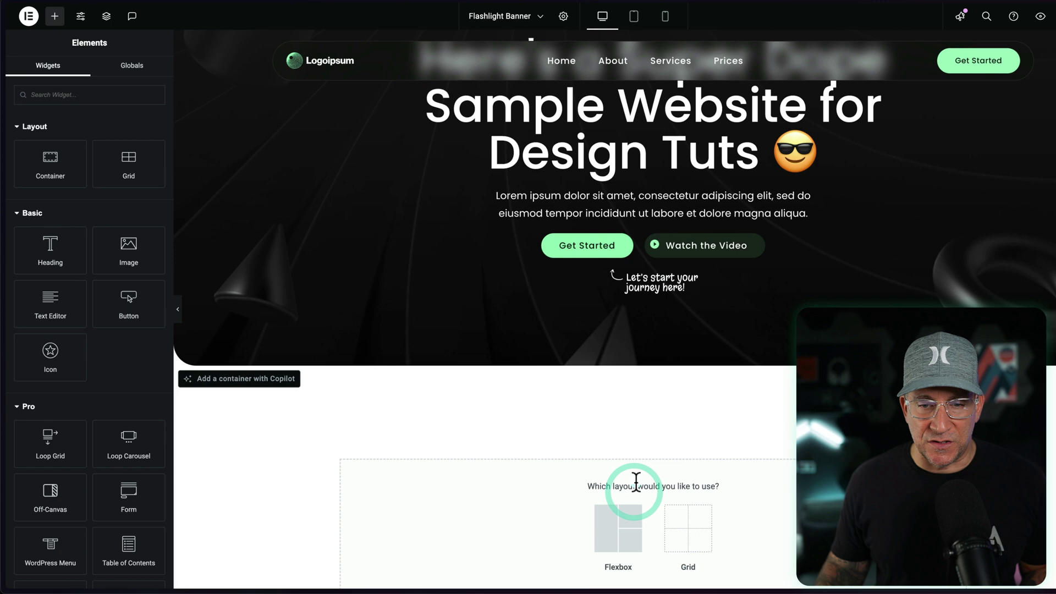
left_click(615, 476)
left_click(518, 462)
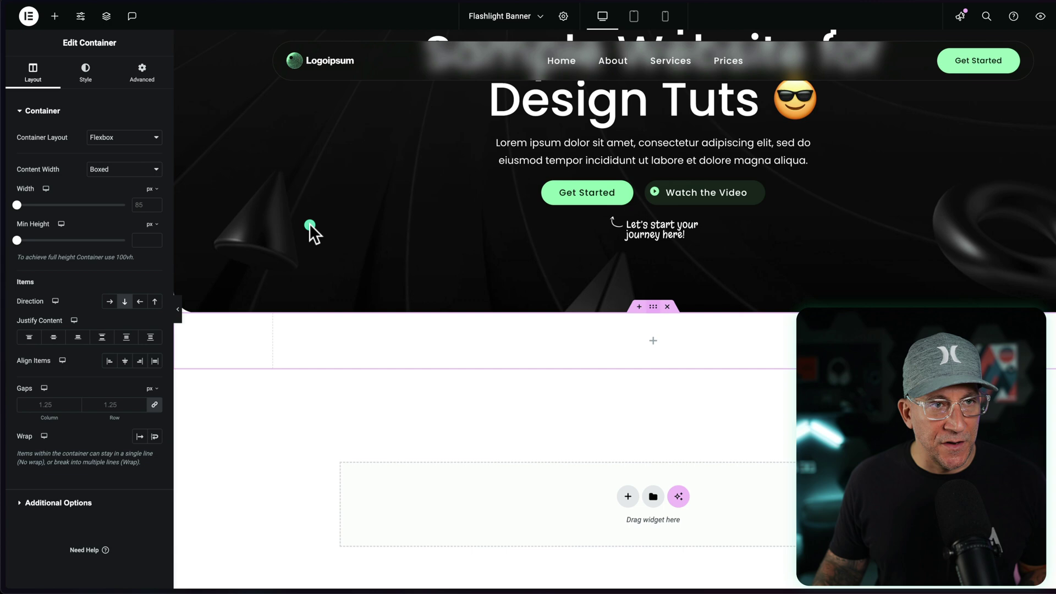
Set the container's linked padding to 20px on all four sides
left_click(159, 87)
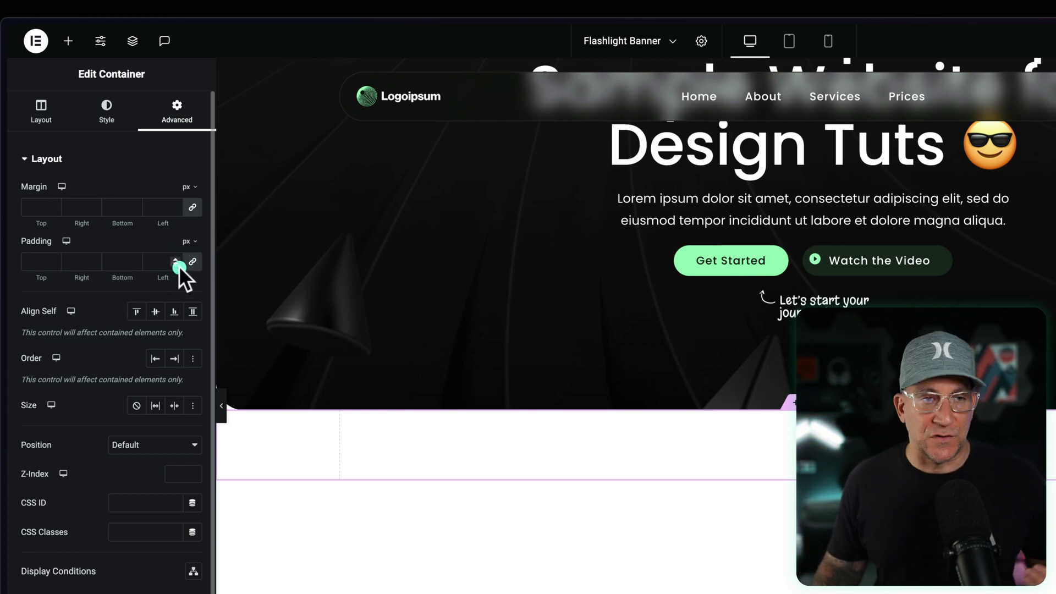
left_click(190, 266)
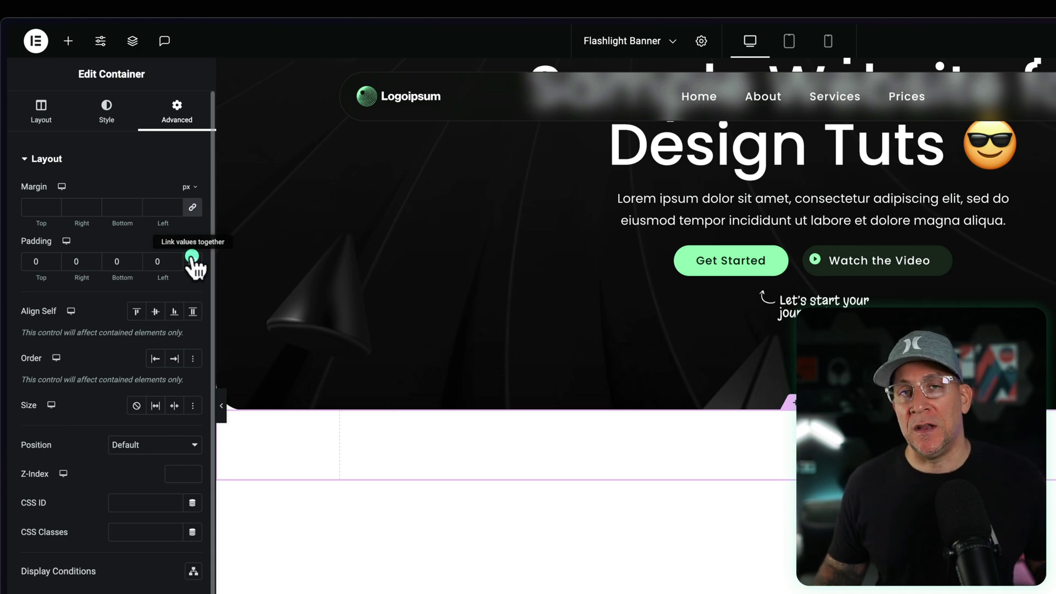
left_click(193, 262)
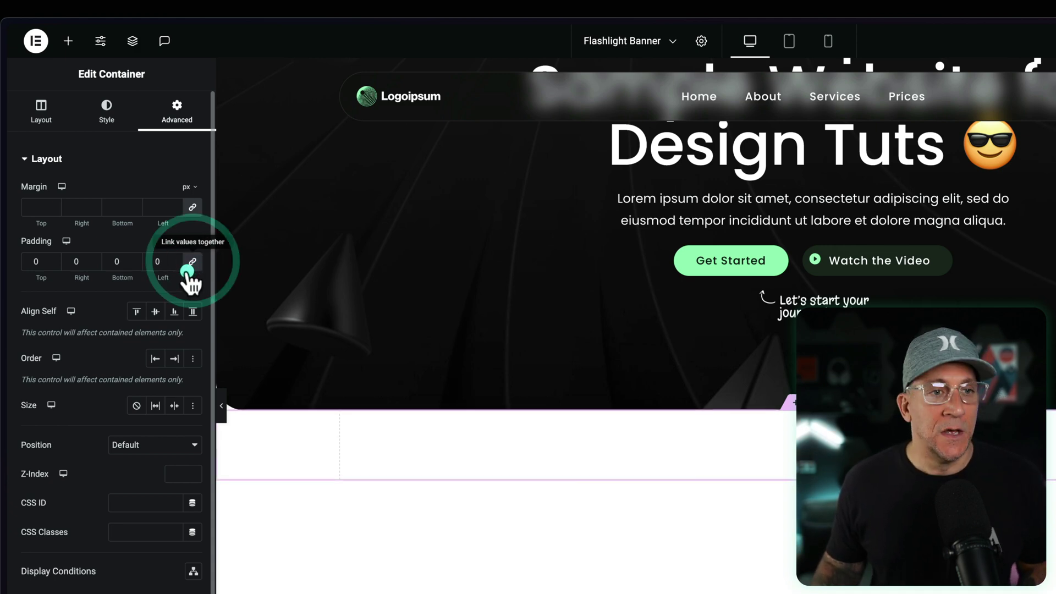
left_click(174, 256)
type("10")
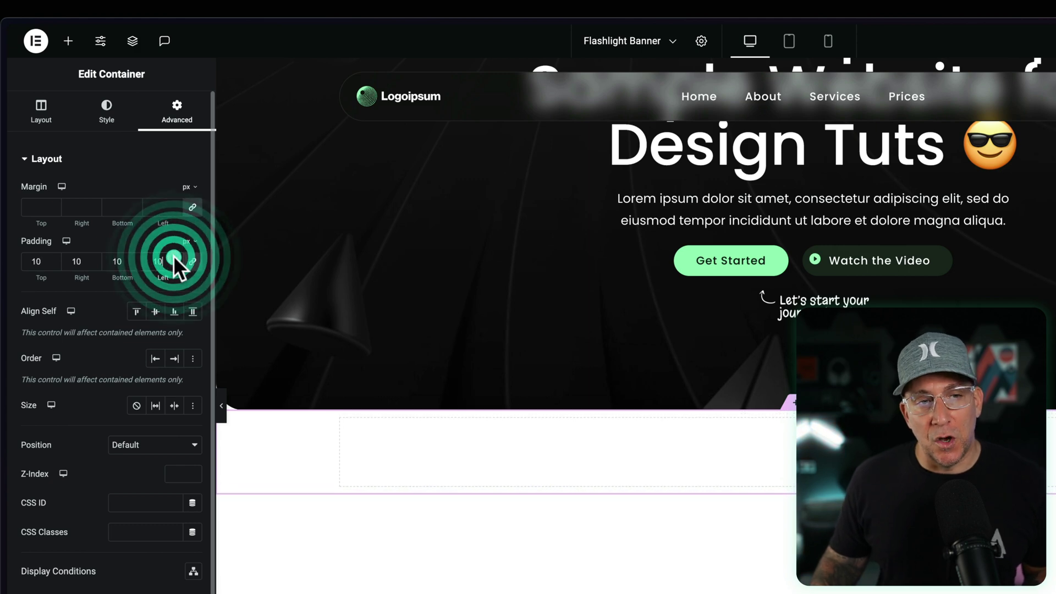
key("BackSpace")
type("8")
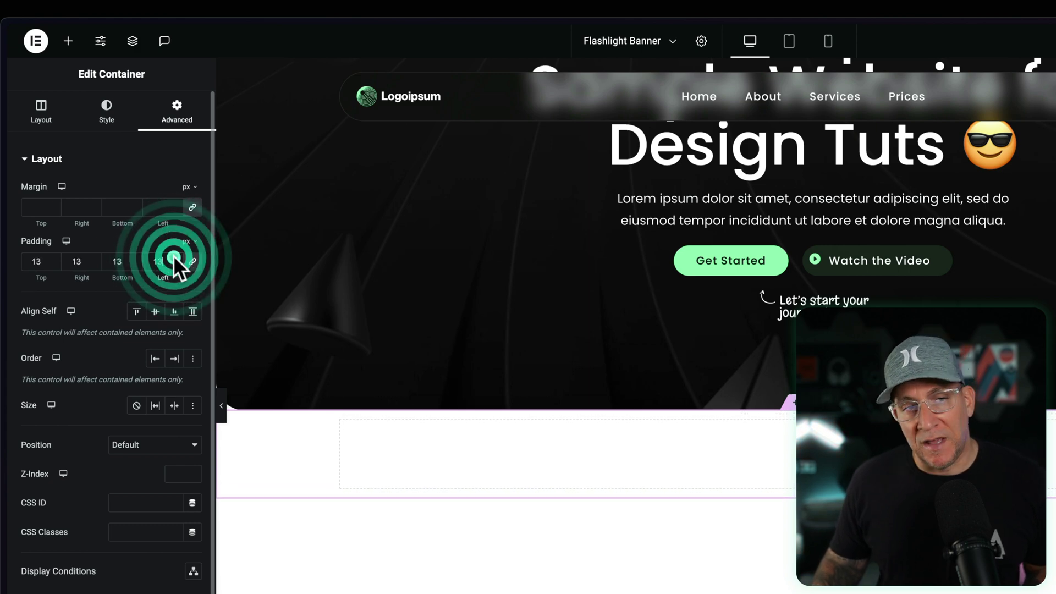
left_click(173, 255)
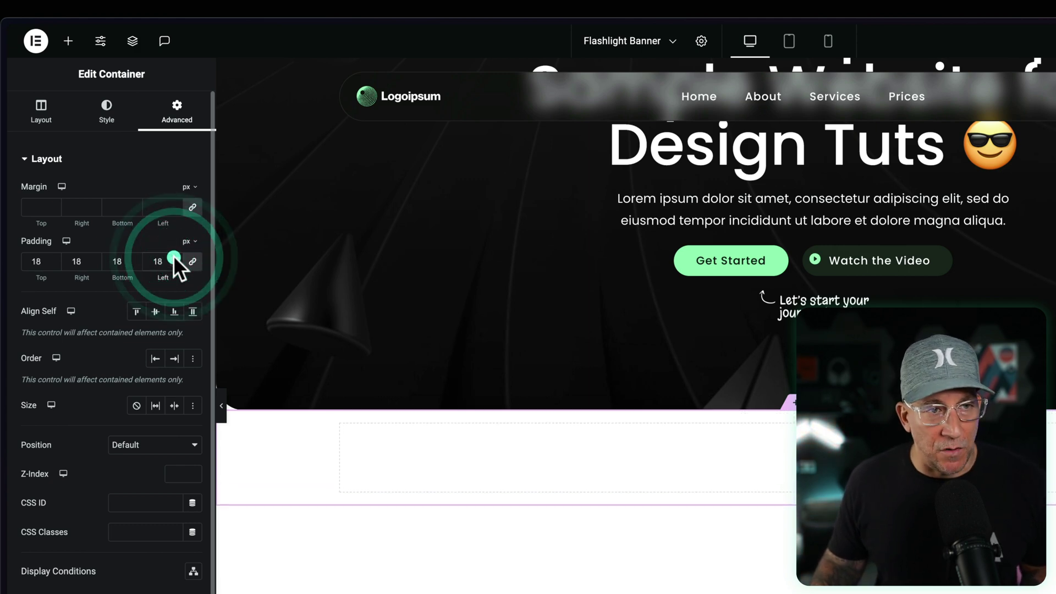
left_click(173, 255)
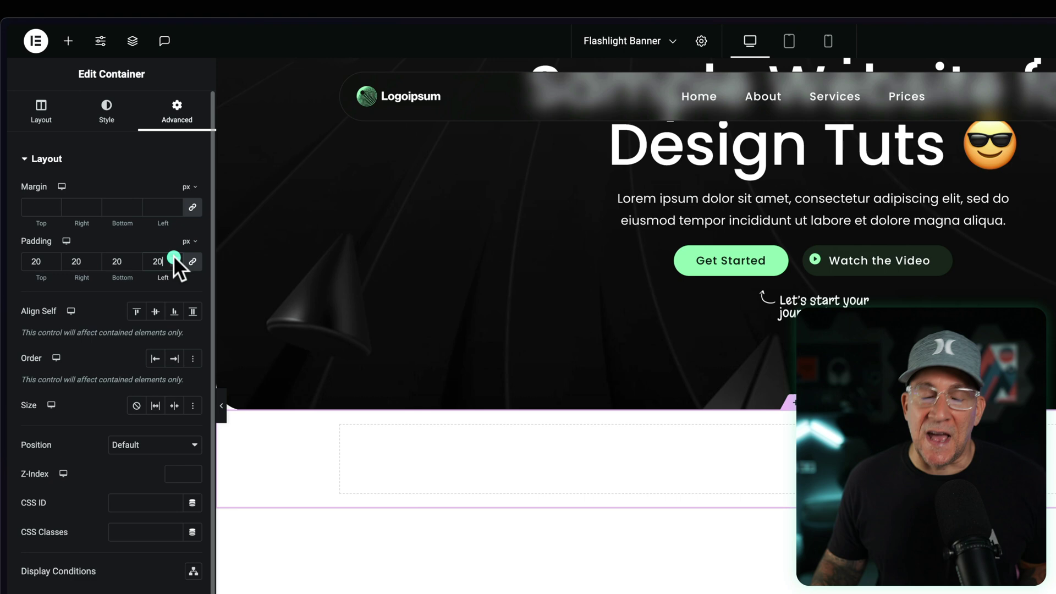
Select the hero container and view its Background image settings in the Style tab
scroll(589, 452, "up", 3)
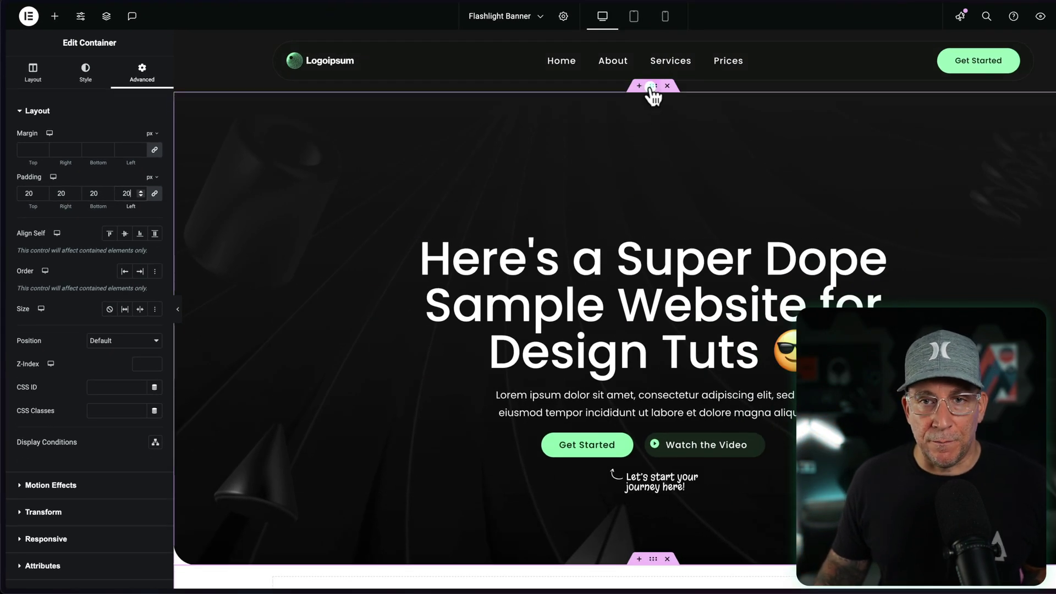
left_click(652, 86)
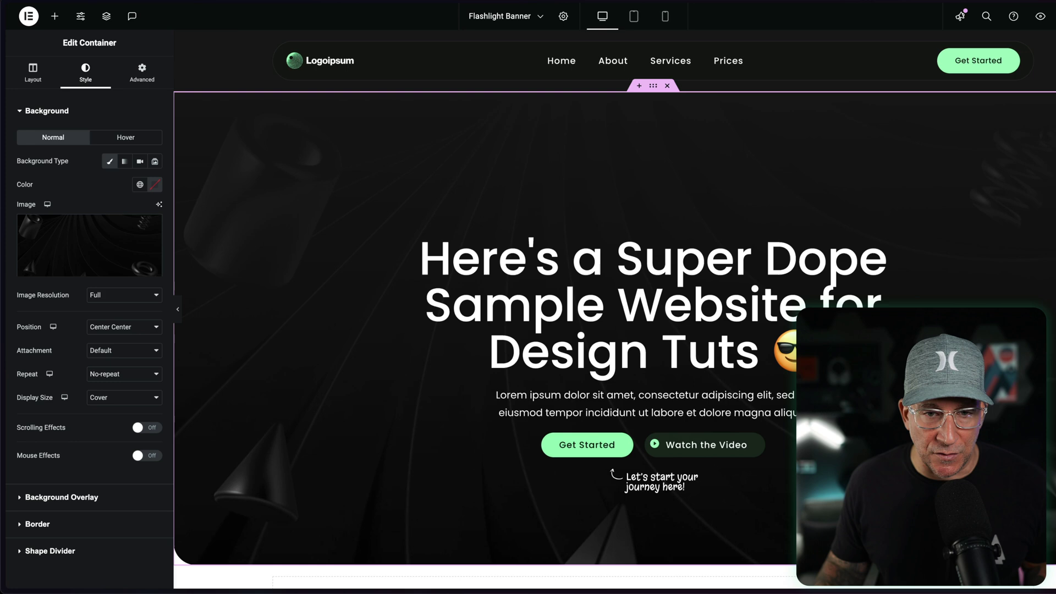
left_click(647, 179)
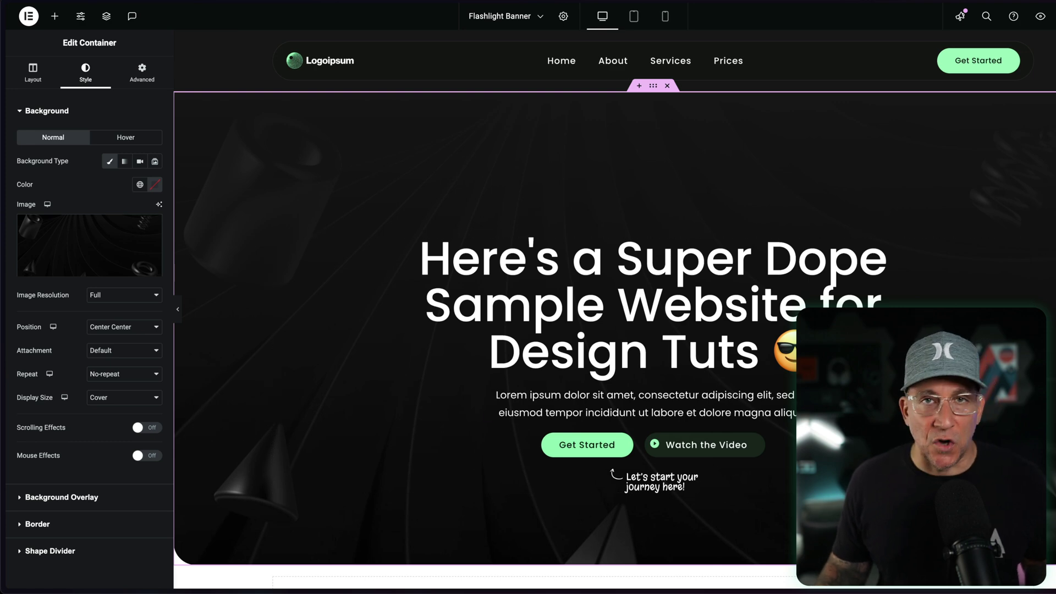
left_click(669, 82)
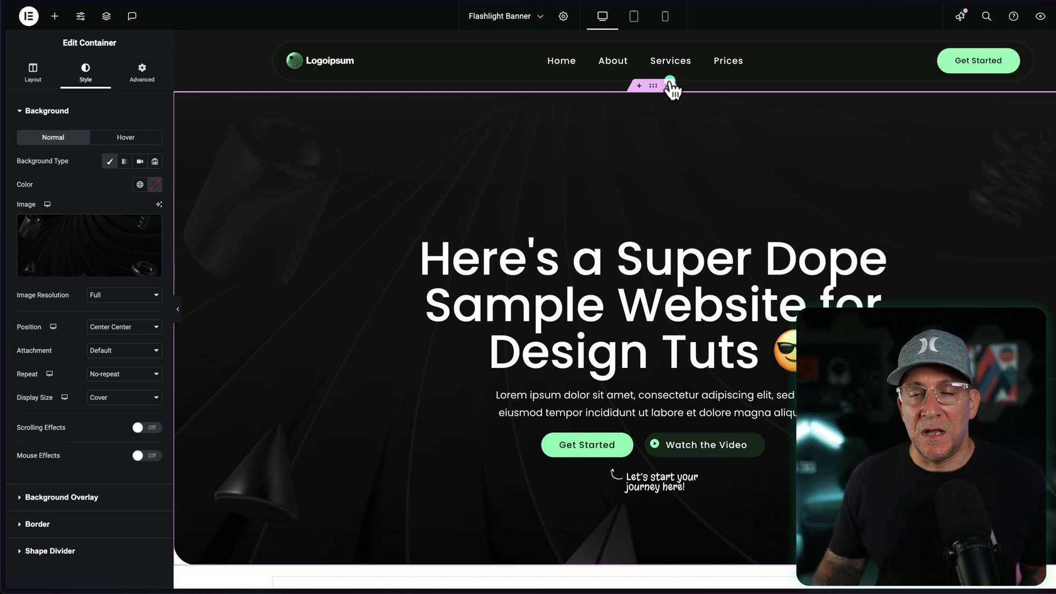
Unlink the new container's padding and set top and bottom to 100px, keeping 20px sides
scroll(643, 165, "down", 5)
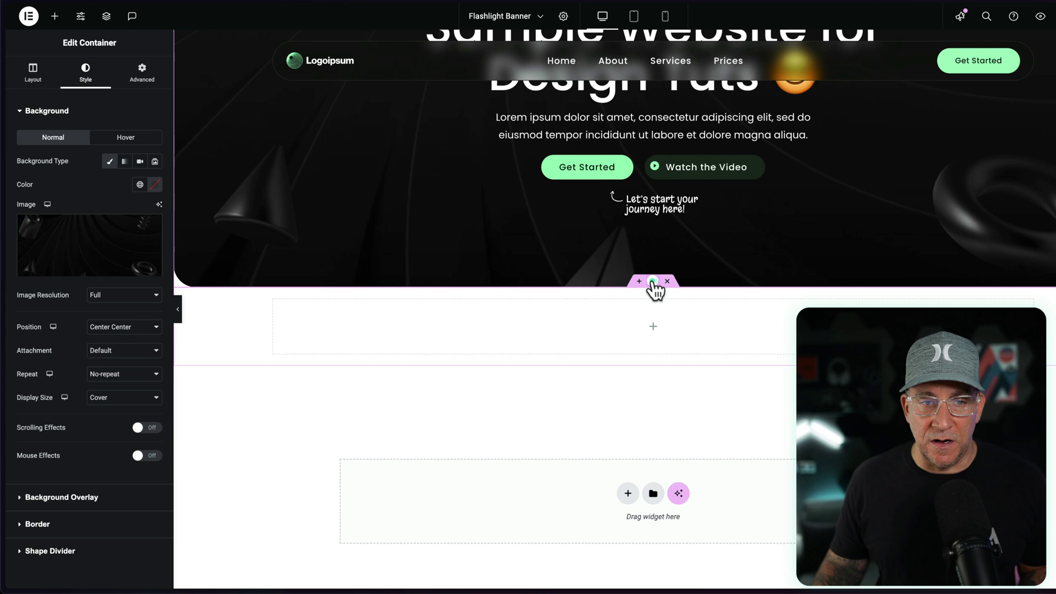
left_click(142, 72)
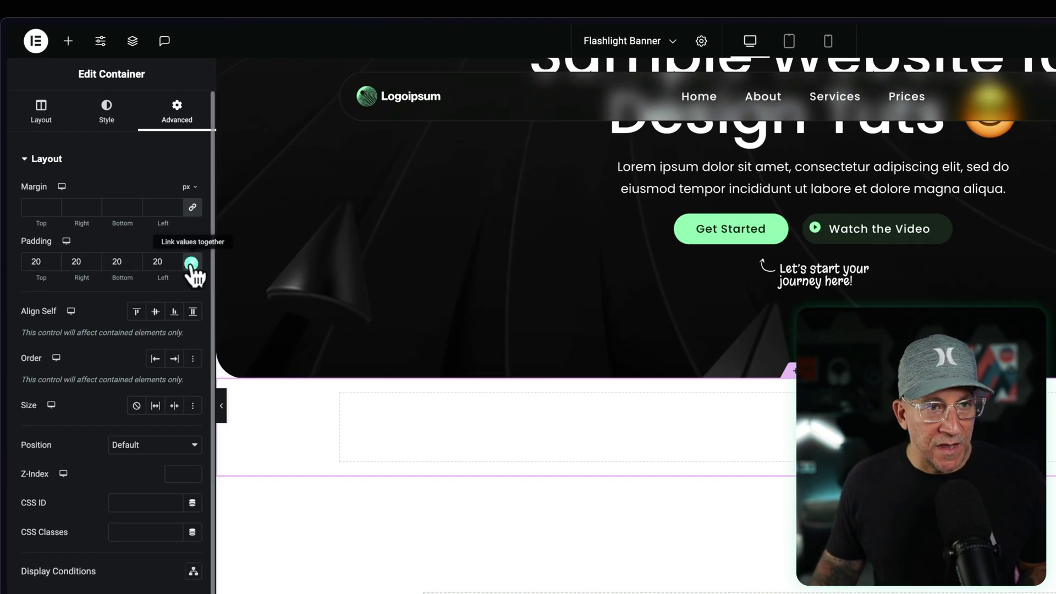
left_click(111, 256)
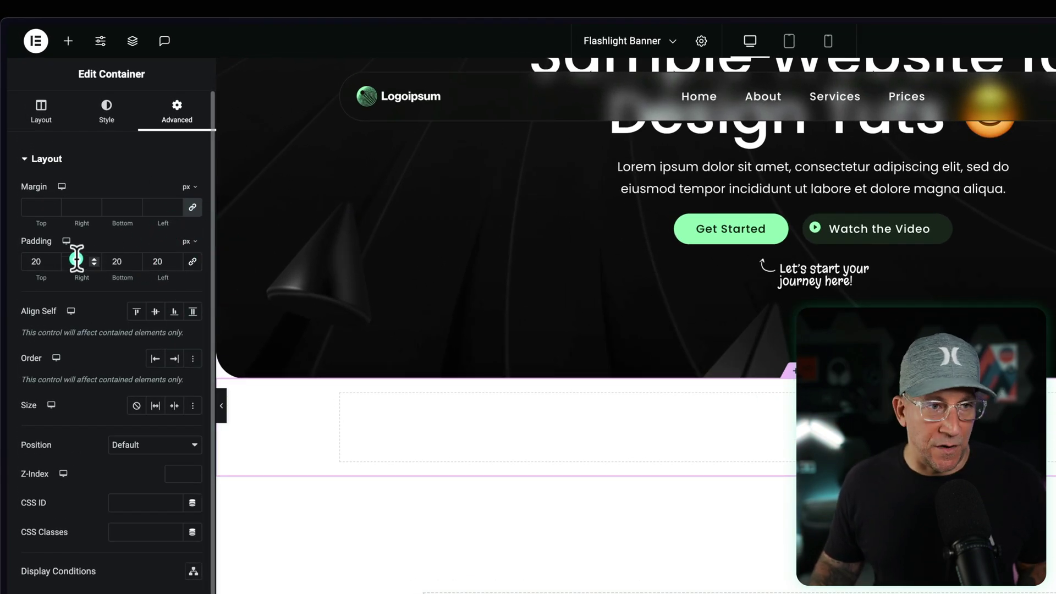
key("Up")
key("Up")
key("Up")
key("Up")
key("Up")
key("Up")
key("Up")
key("Up")
key("Up")
key("Up")
key("Up")
key("Up")
key("Up")
key("Up")
key("Up")
key("Up")
key("Up")
key("Up")
key("Up")
key("Up")
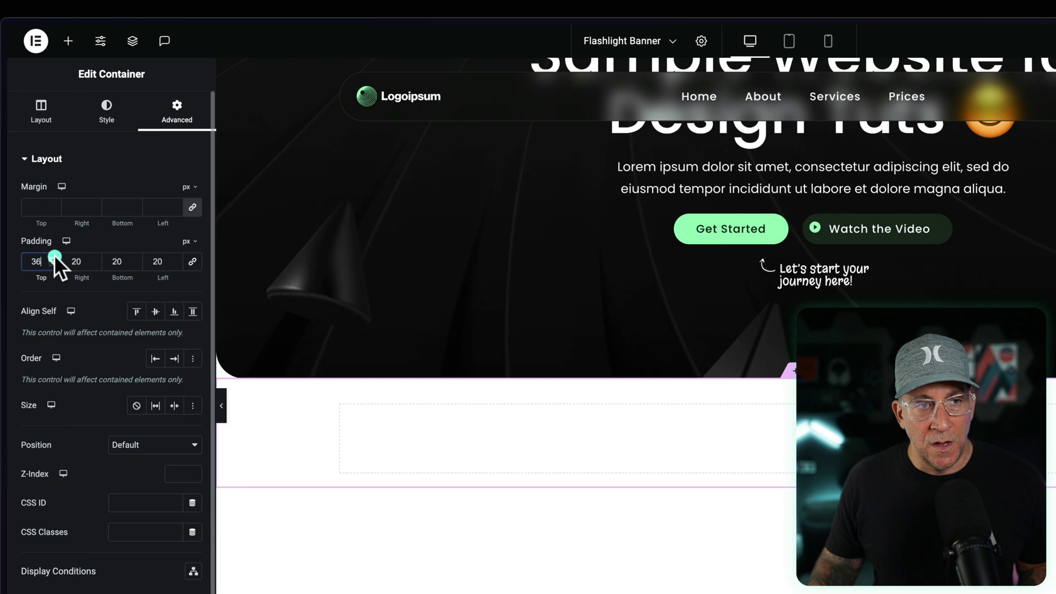
left_click(40, 258)
double_click(41, 259)
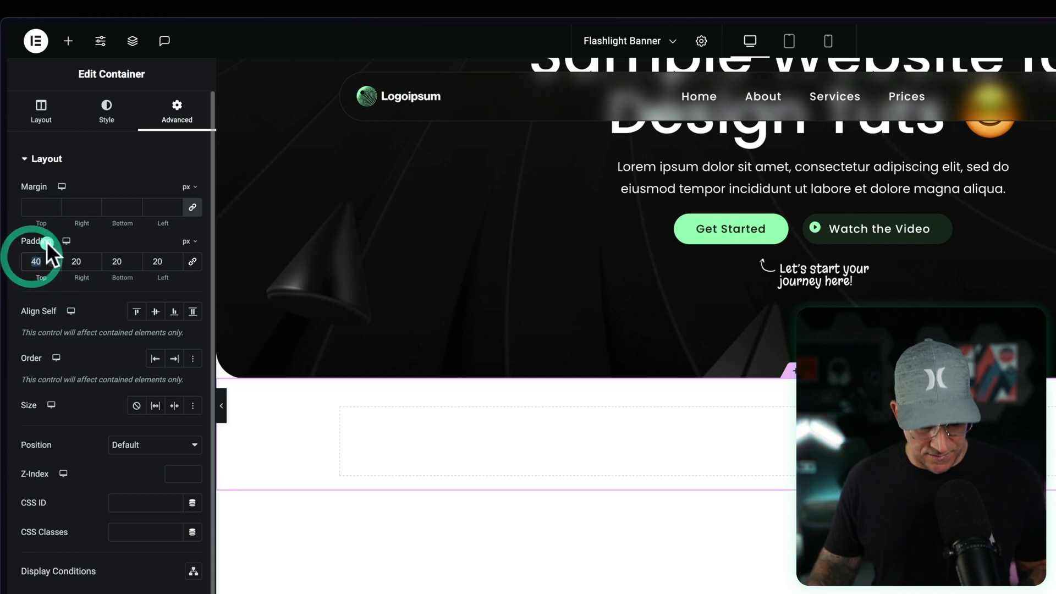
type("100")
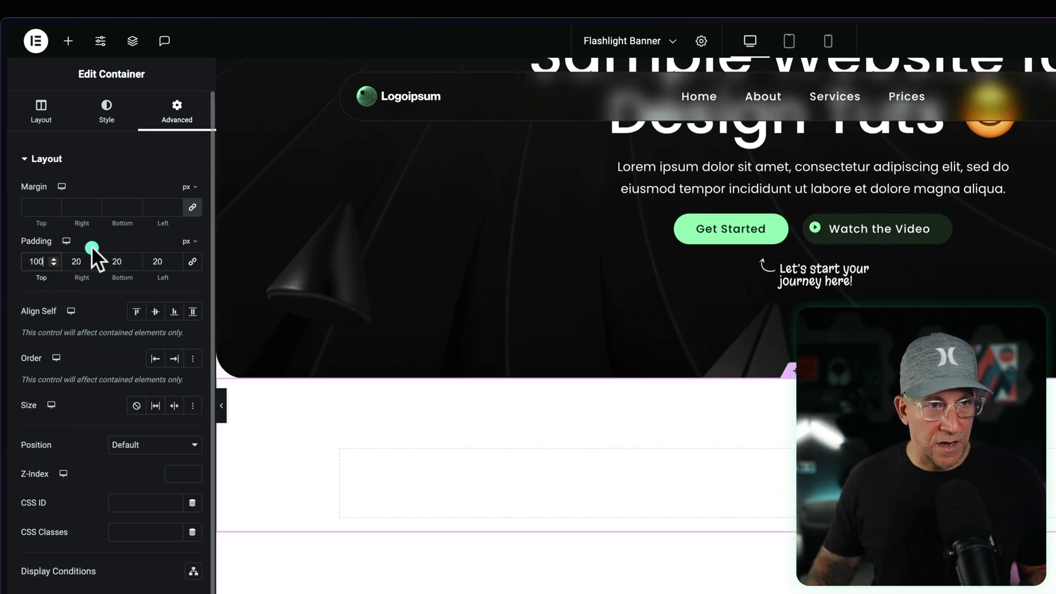
type("100")
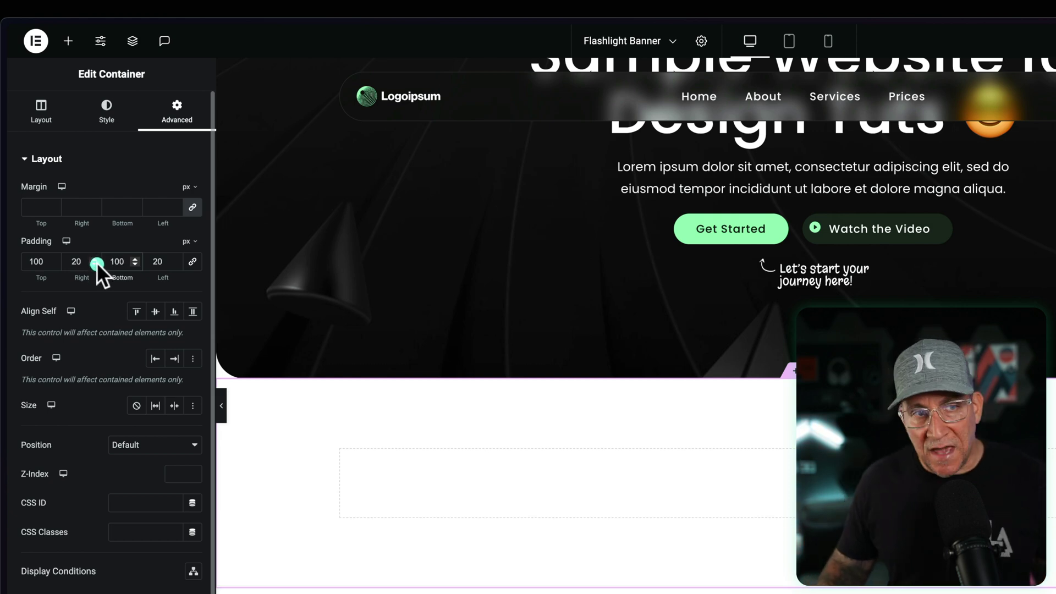
left_click(92, 292)
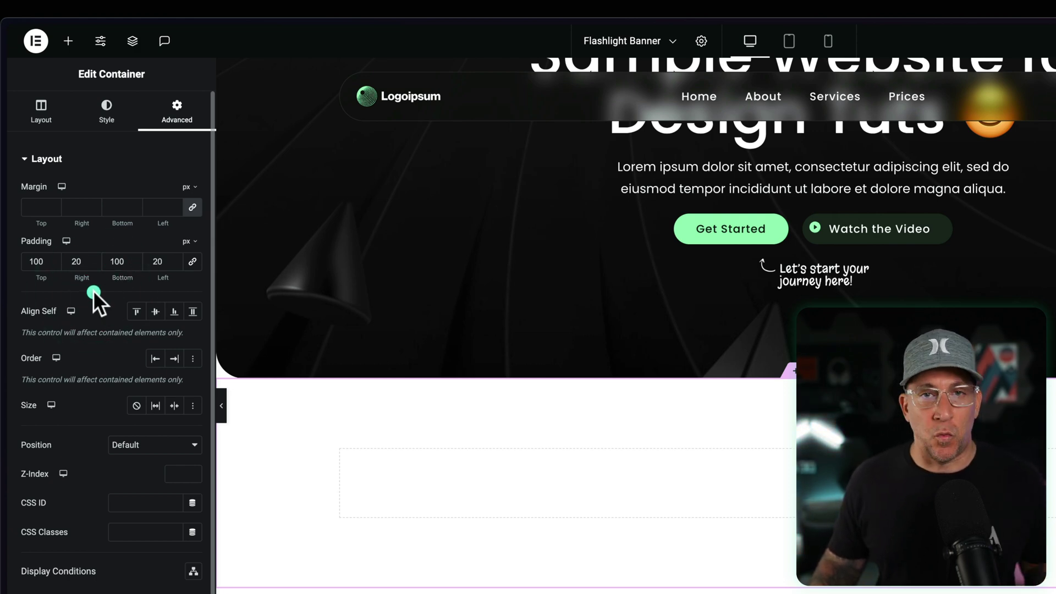
Link the container's mobile padding to 0 on every side, then return to desktop preview
left_click(827, 42)
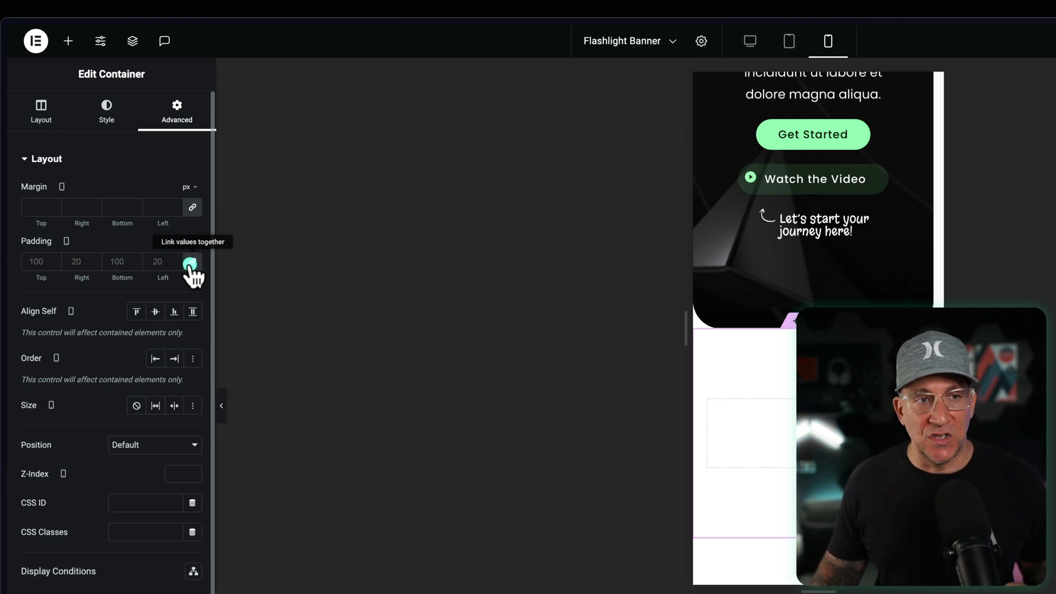
left_click(191, 265)
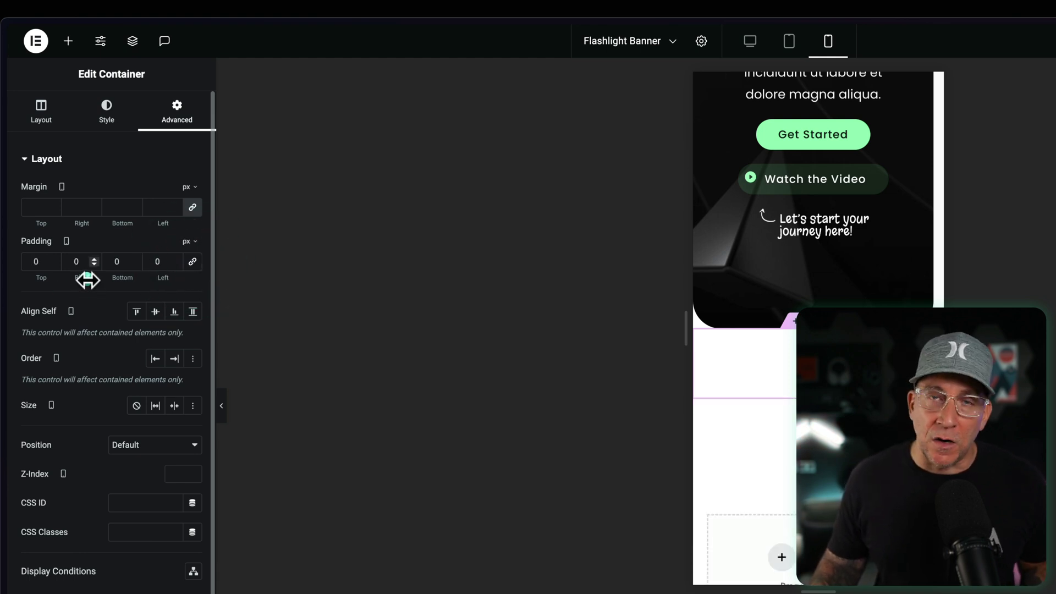
left_click(749, 53)
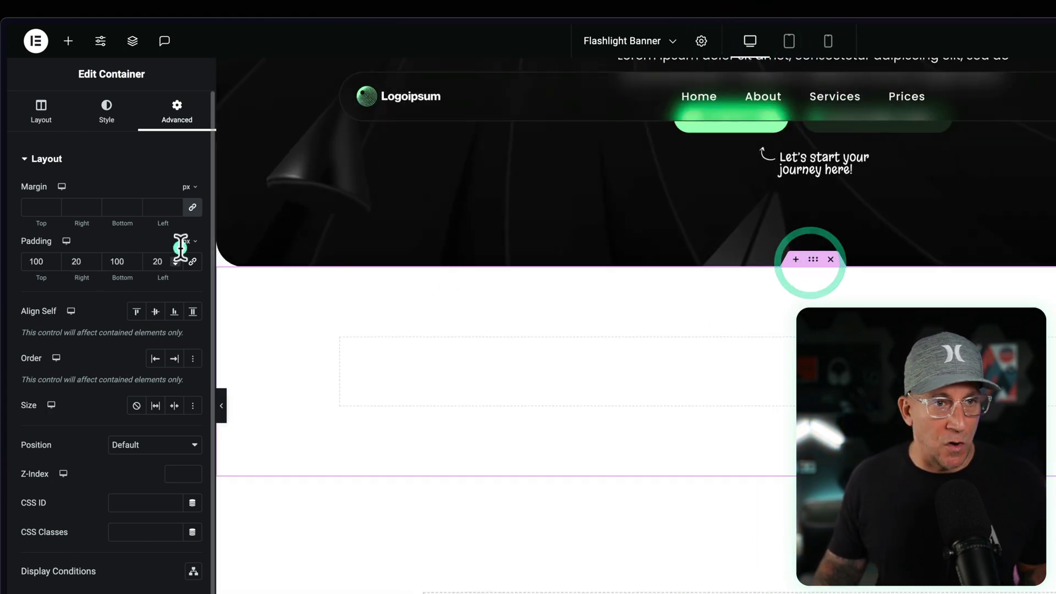
Switch the padding unit to rem and enter 4.75 top and bottom, 2 right and left
left_click(197, 241)
left_click(193, 304)
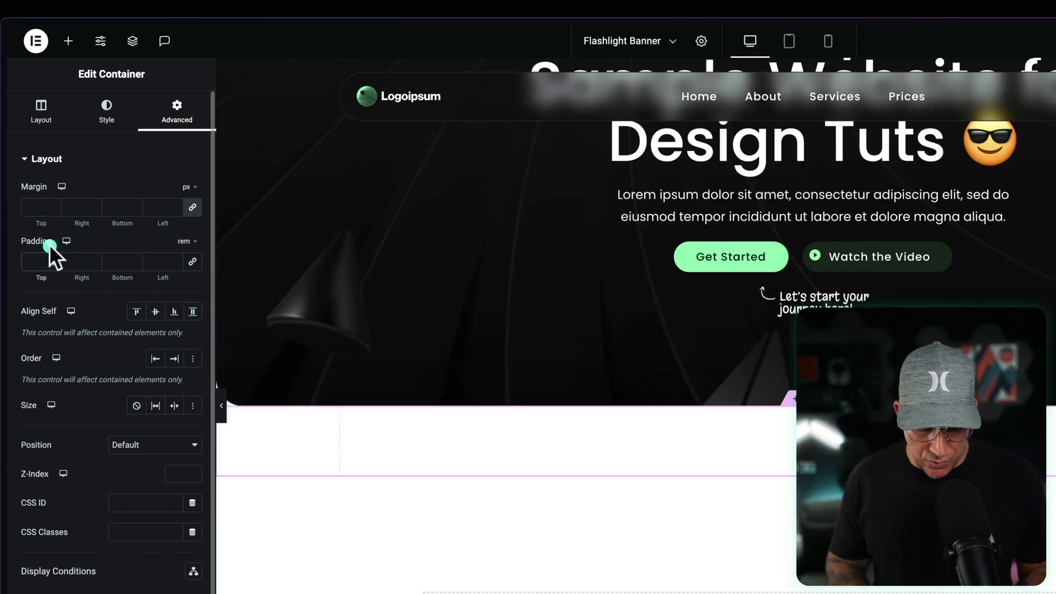
type("4")
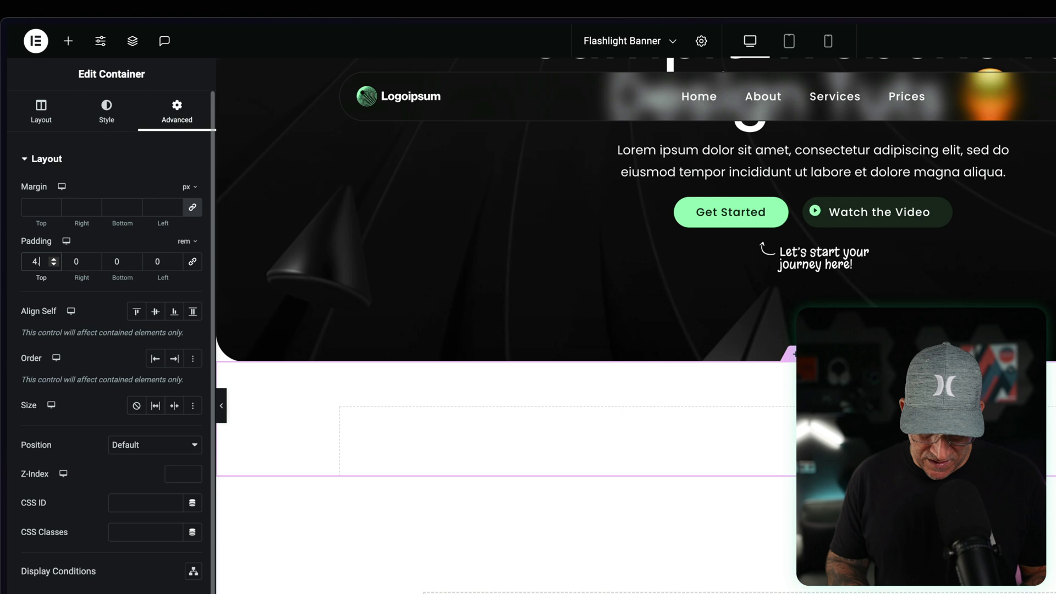
type(".75")
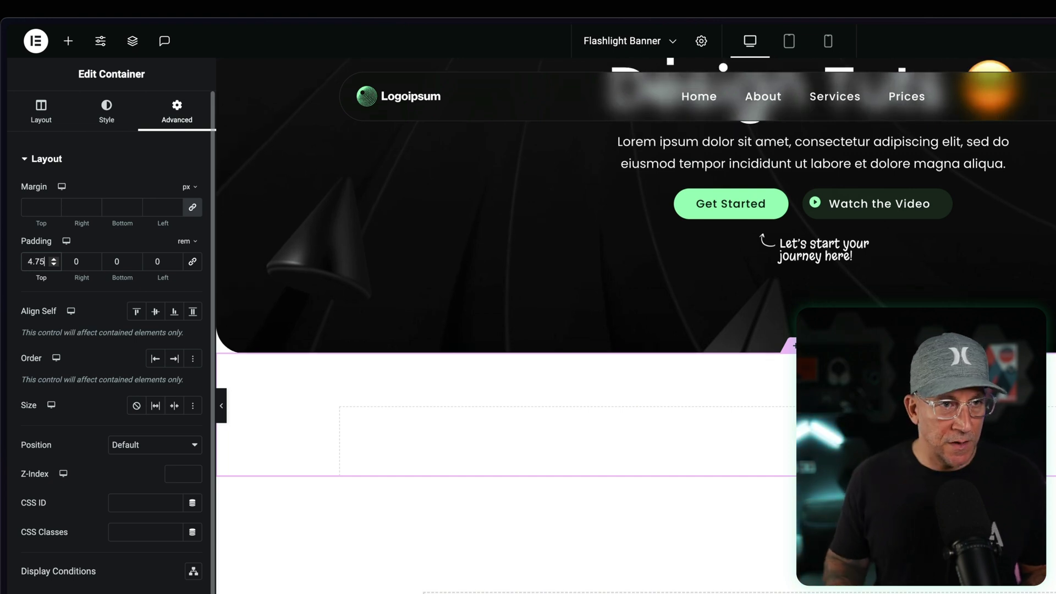
left_click(26, 259)
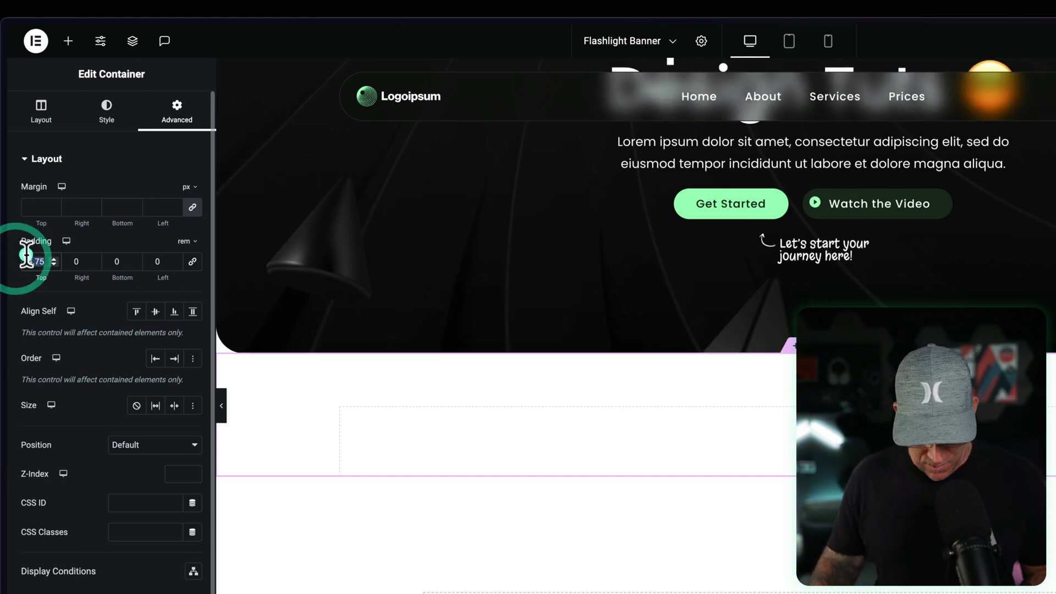
left_click(112, 258)
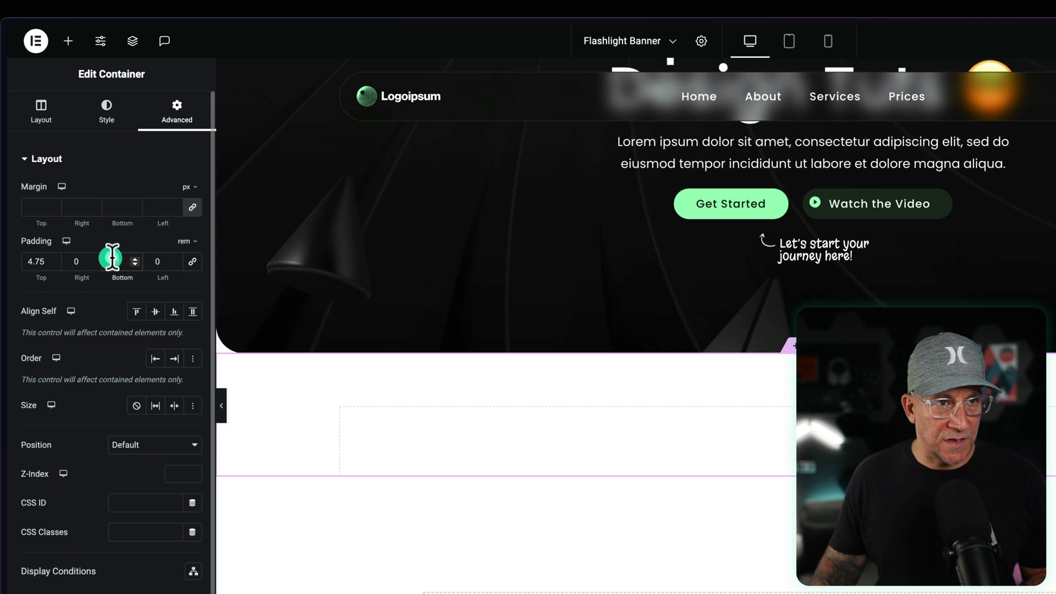
type("4.75")
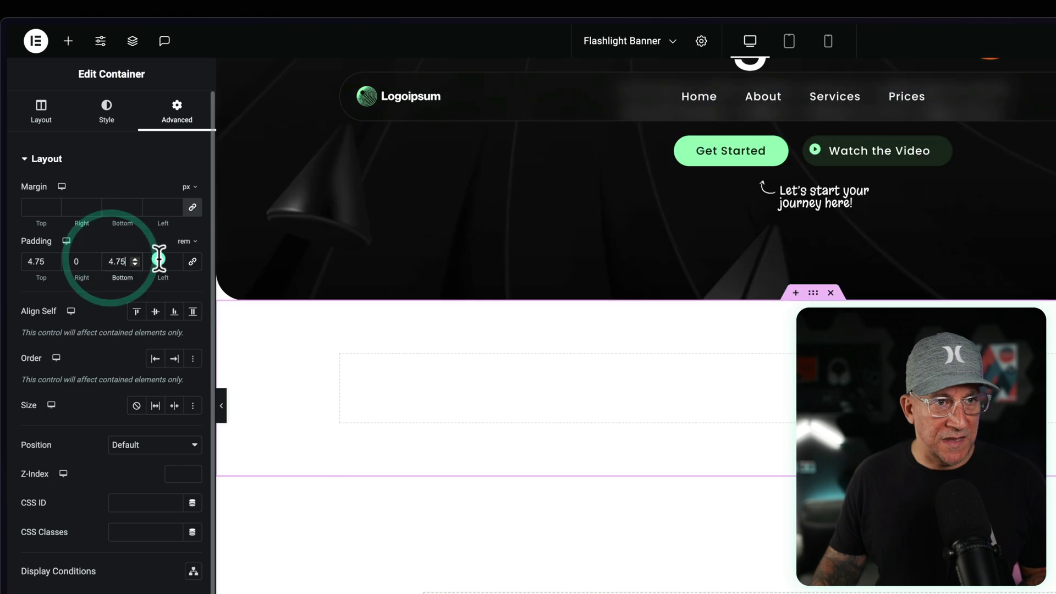
left_click(77, 257)
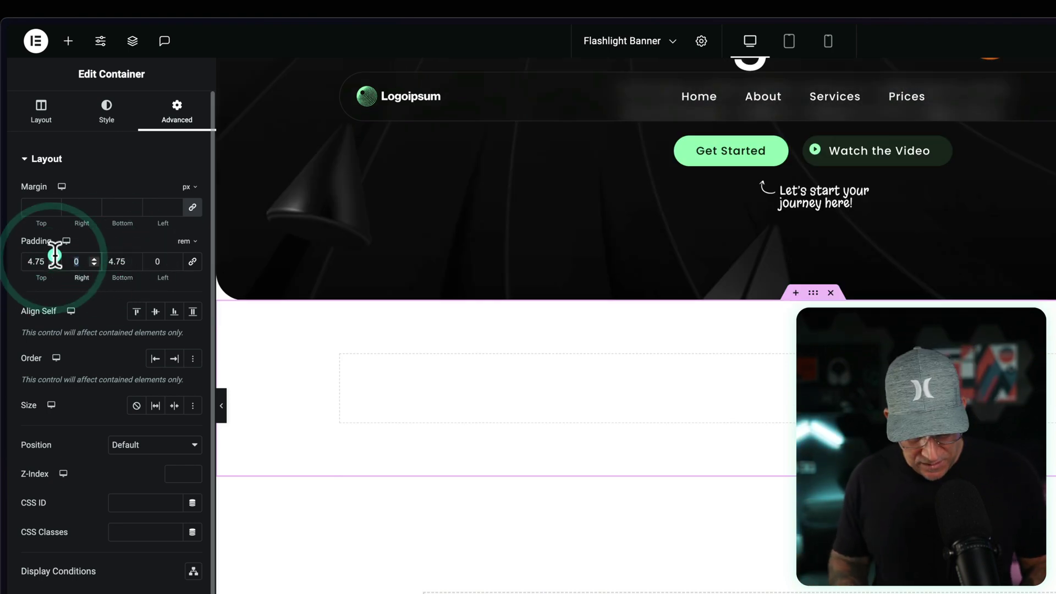
type("2")
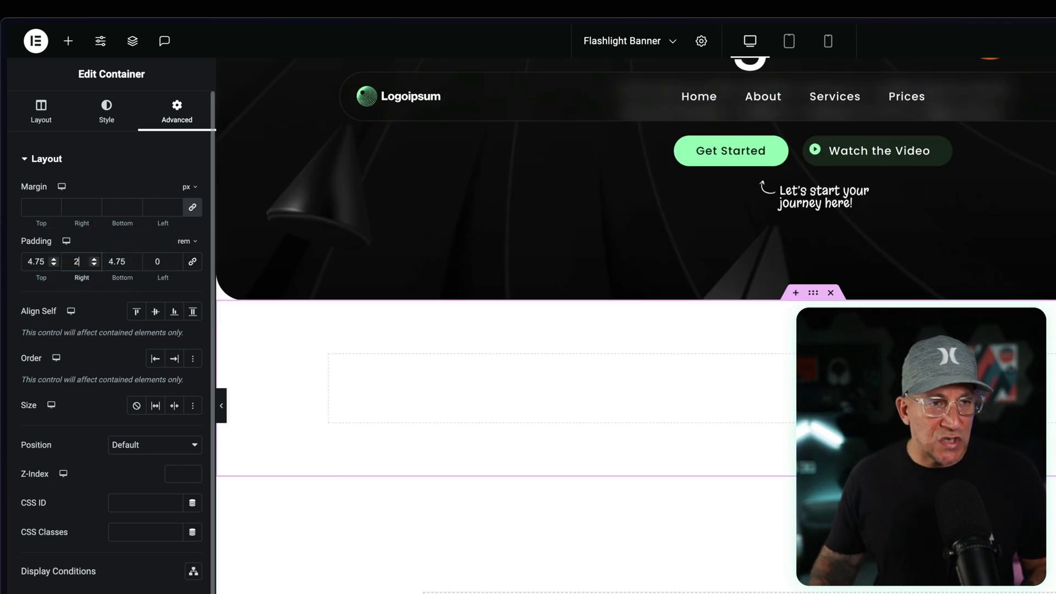
left_click(156, 256)
type("2")
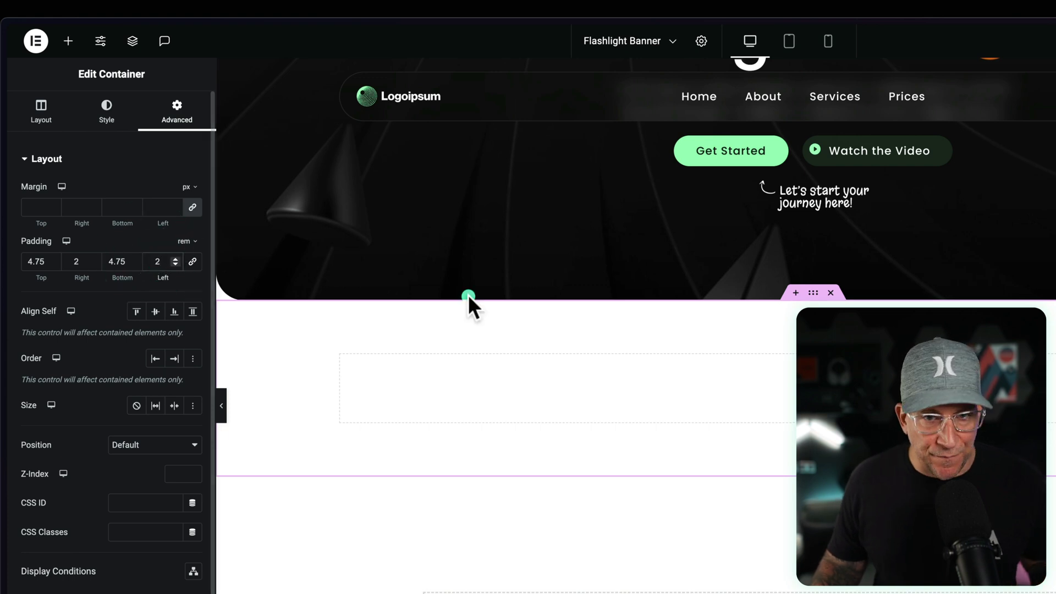
In mobile view, unlink the container's padding, clear the values and switch the unit to rem
left_click(828, 40)
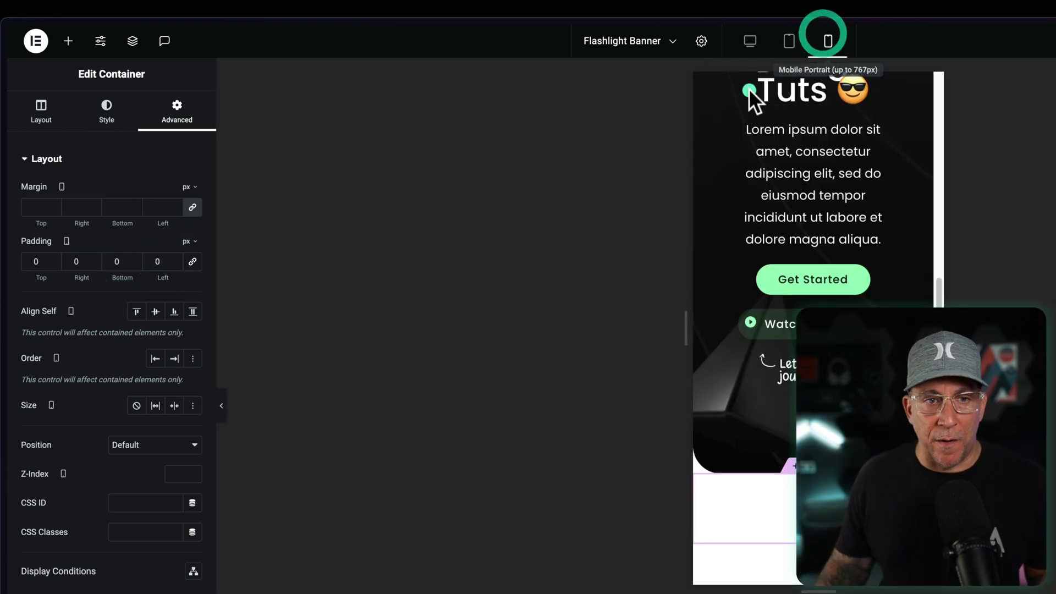
scroll(736, 439, "down", 3)
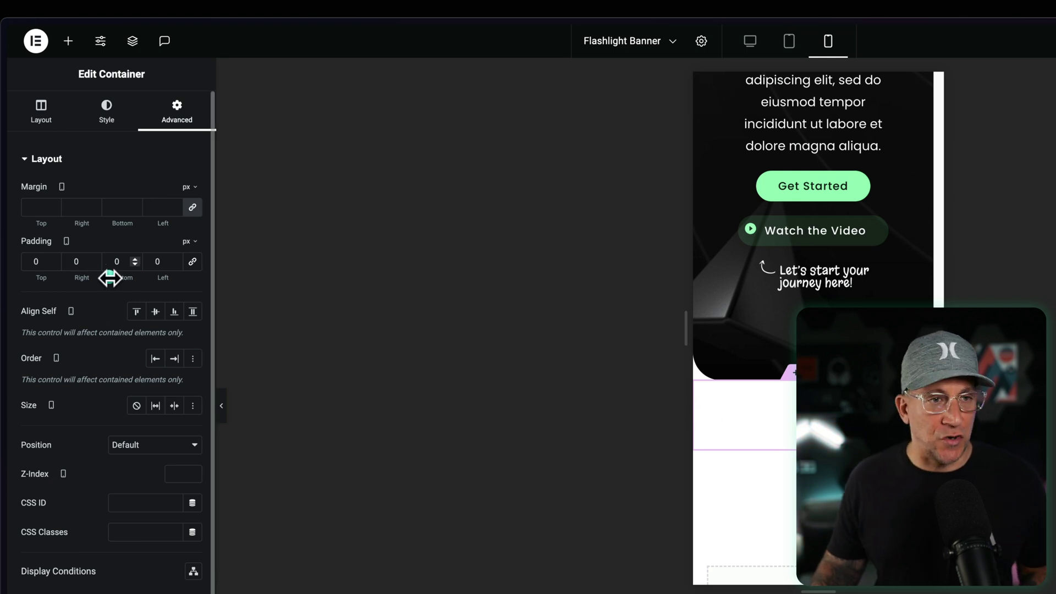
left_click(193, 262)
left_click(130, 252)
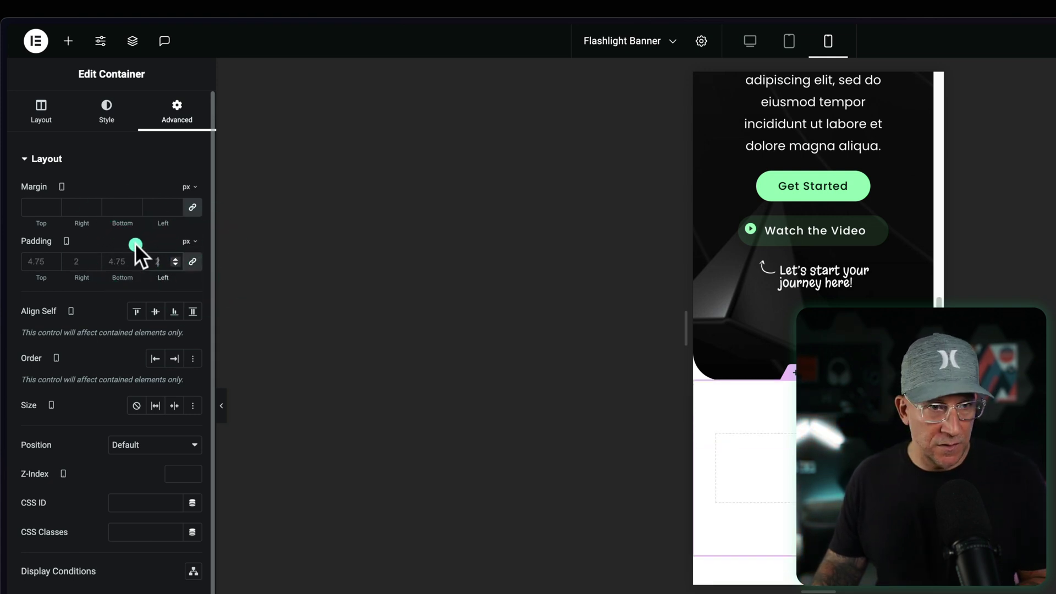
key("BackSpace")
left_click(72, 263)
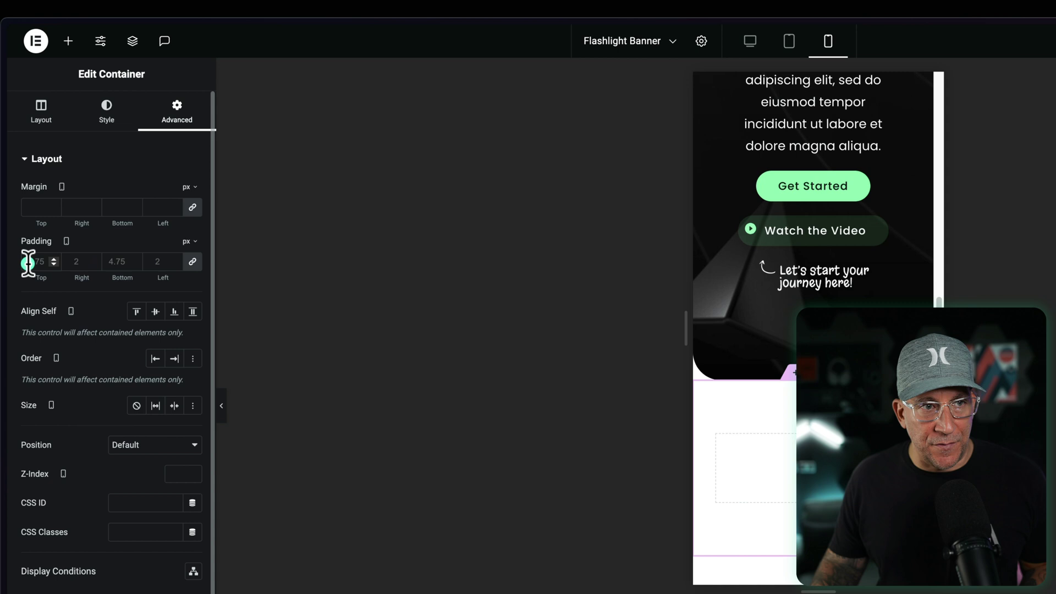
left_click(187, 243)
left_click(185, 303)
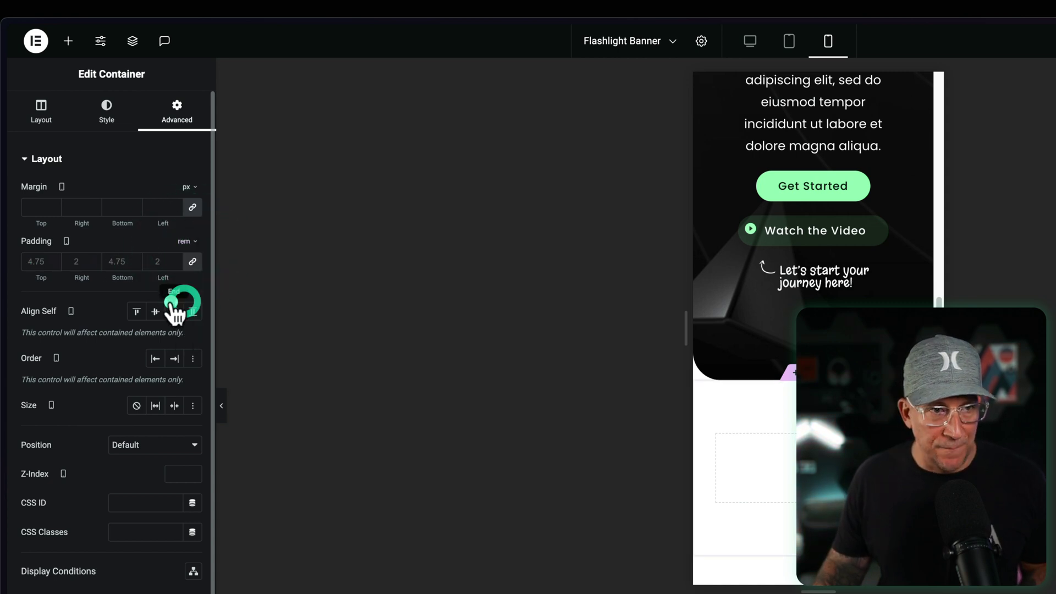
Enter mobile padding of 1.25 rem left and right with 0 top and bottom
left_click(187, 258)
left_click(165, 262)
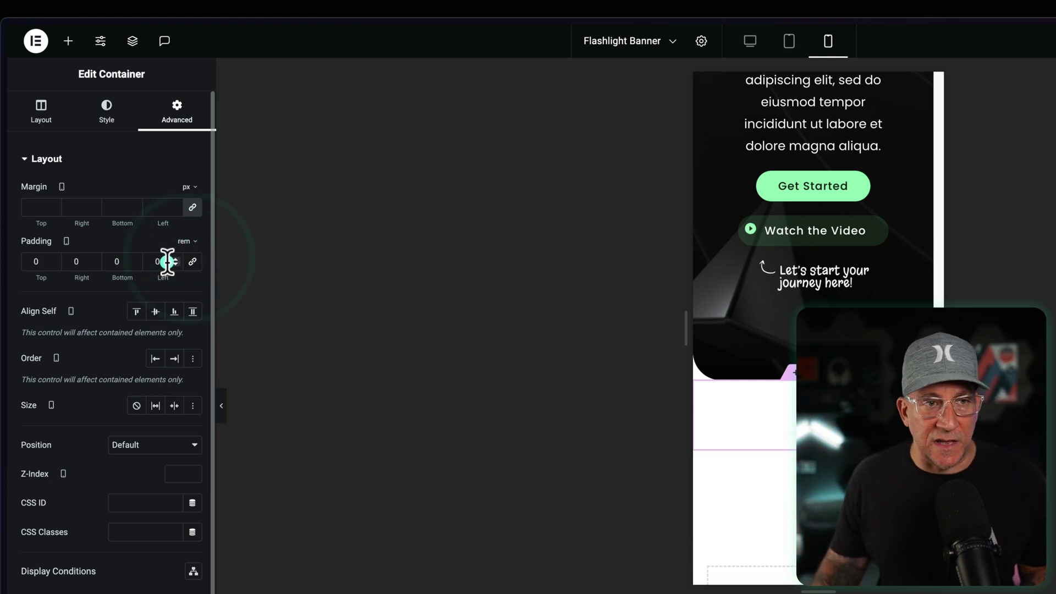
left_click(125, 268)
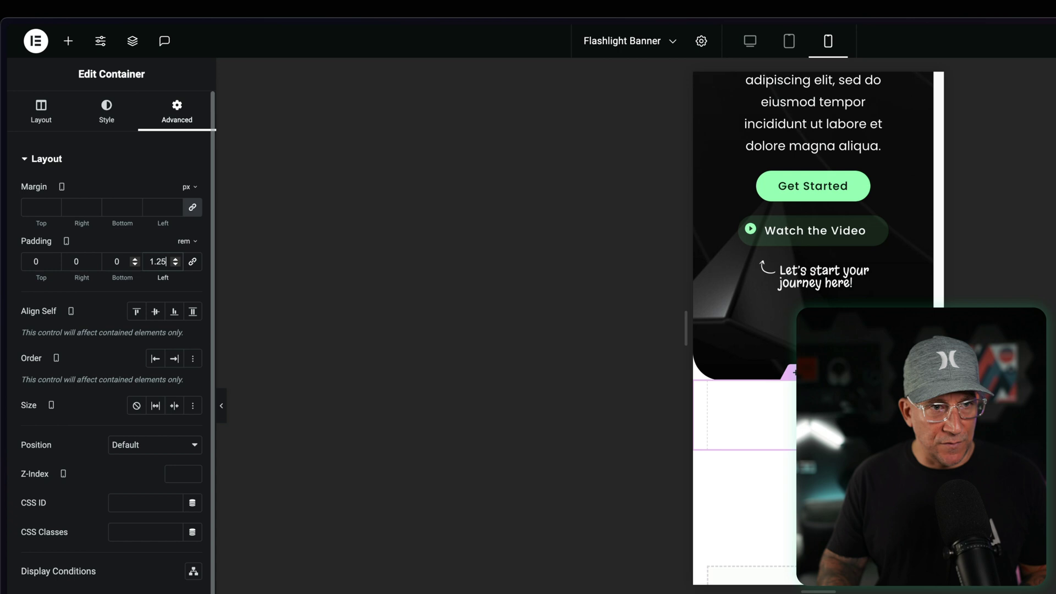
left_click(68, 258)
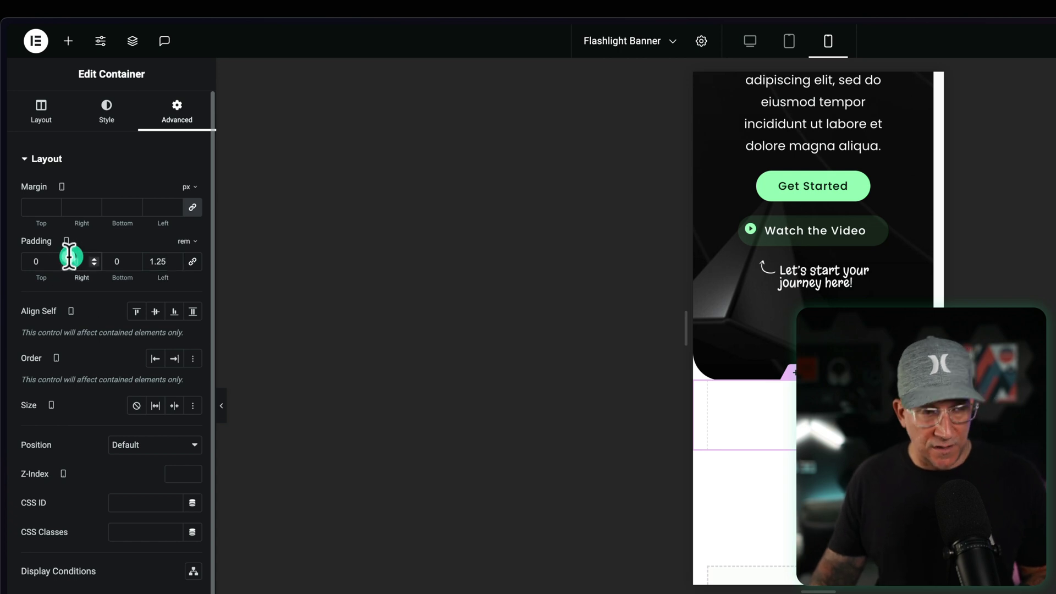
type("1.25")
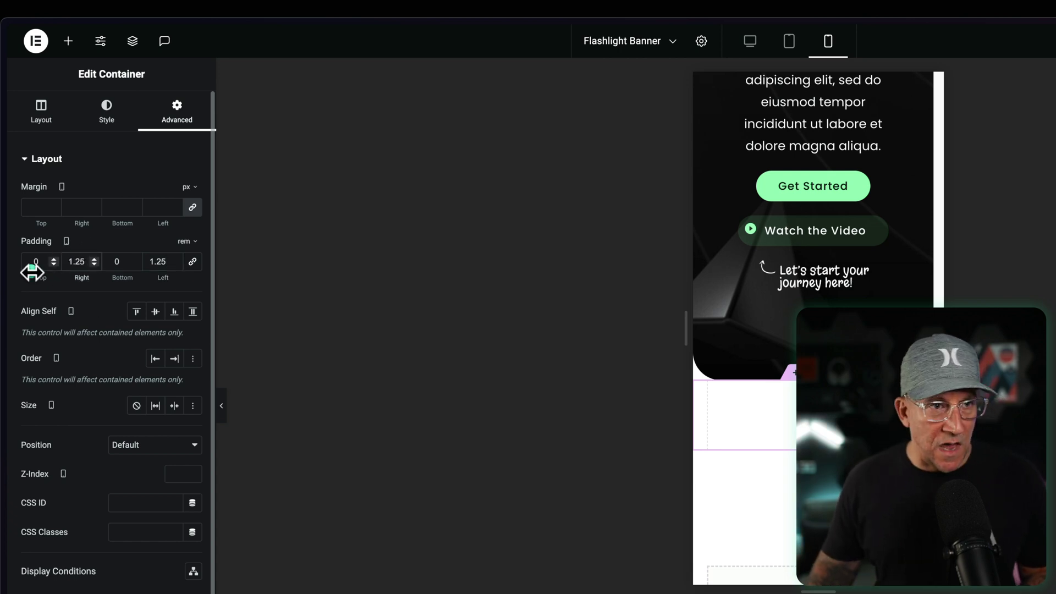
left_click(29, 256)
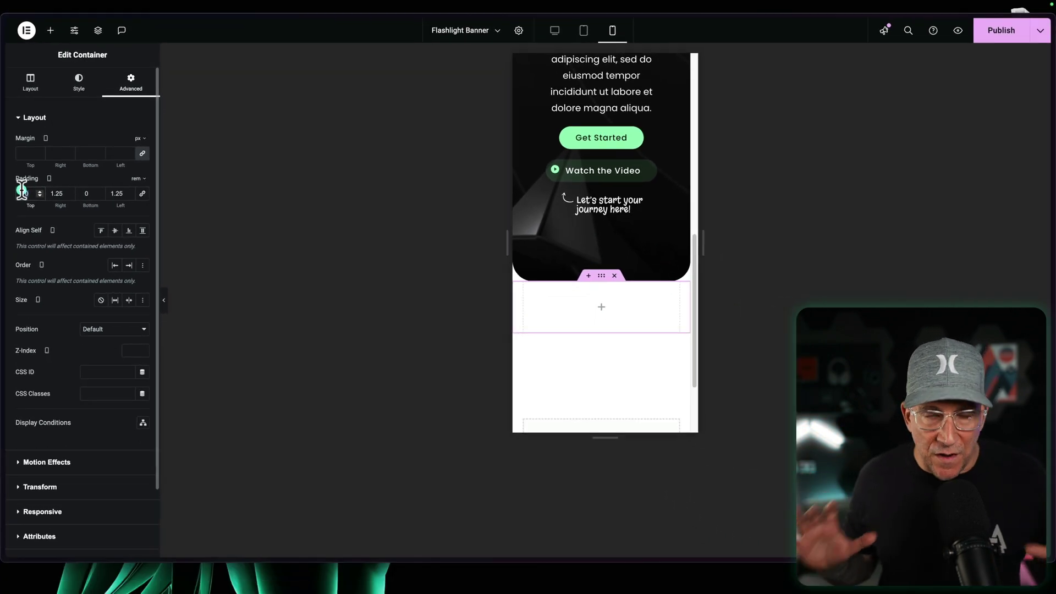
left_click(381, 271)
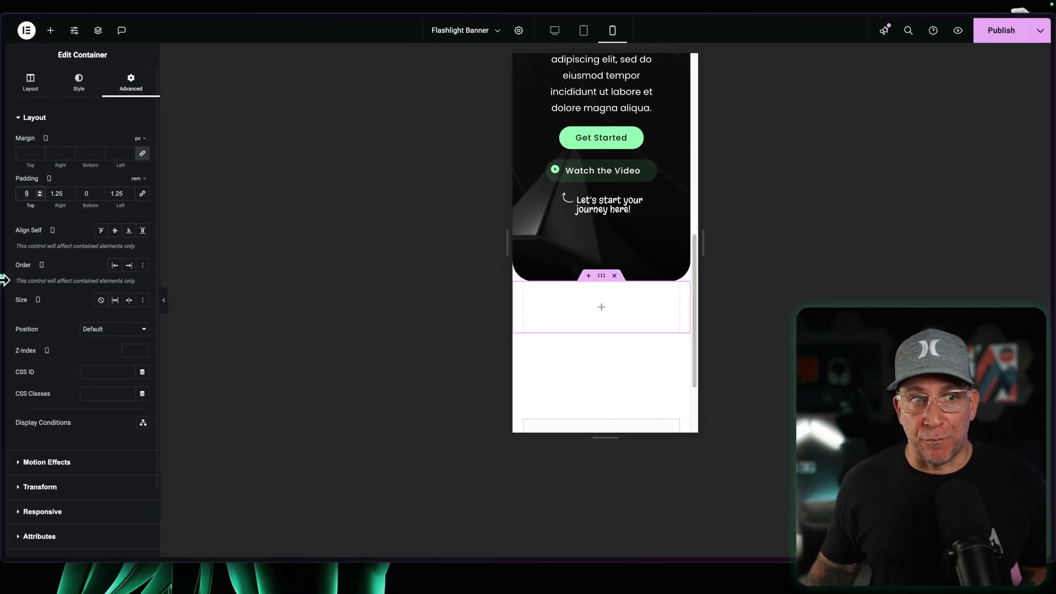
Add a section containing a container to the Bricks homepage
mouse_move(8, 297)
left_click(43, 344)
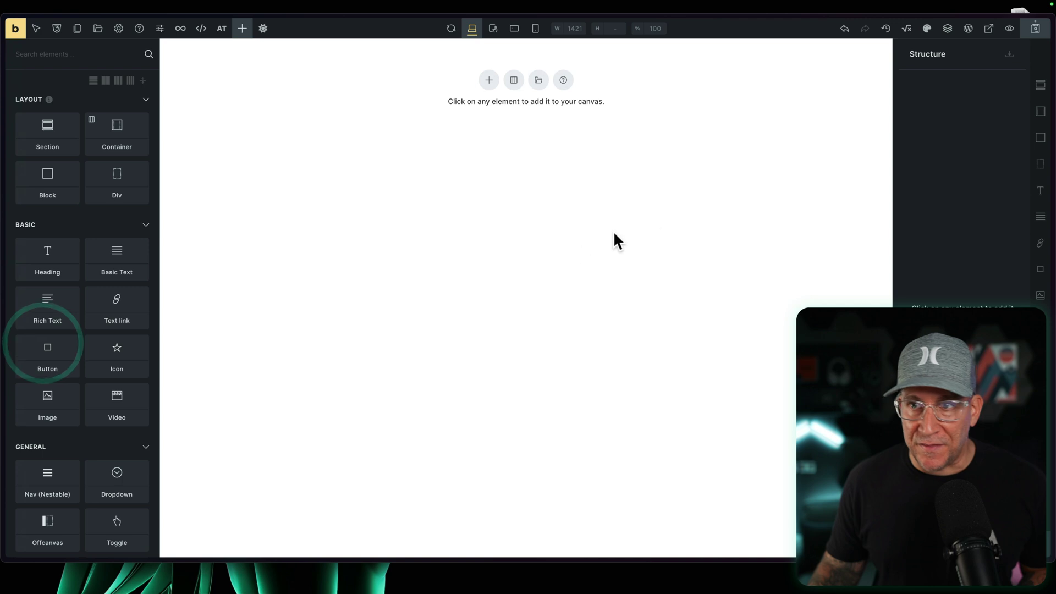
left_click(1040, 85)
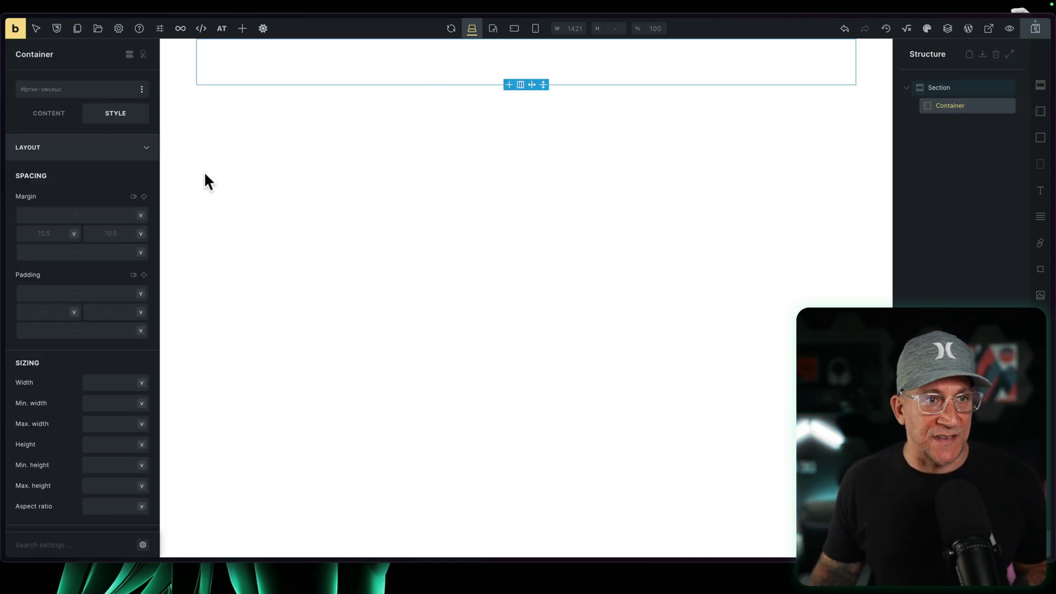
Pair opposite padding sides and set 5 top and bottom, 7 left and right
scroll(102, 170, "down", 3)
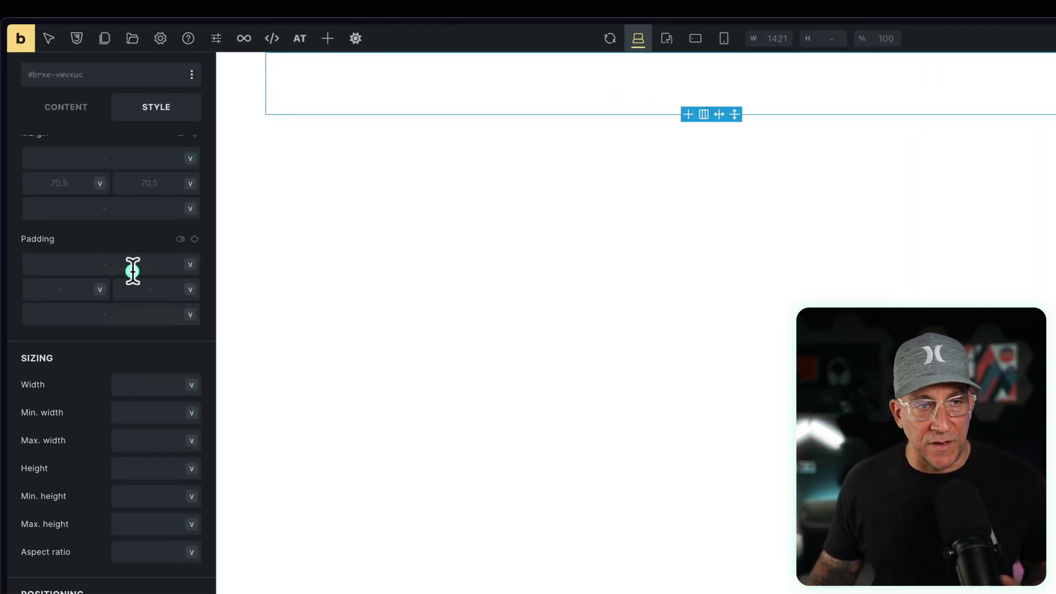
left_click(96, 242)
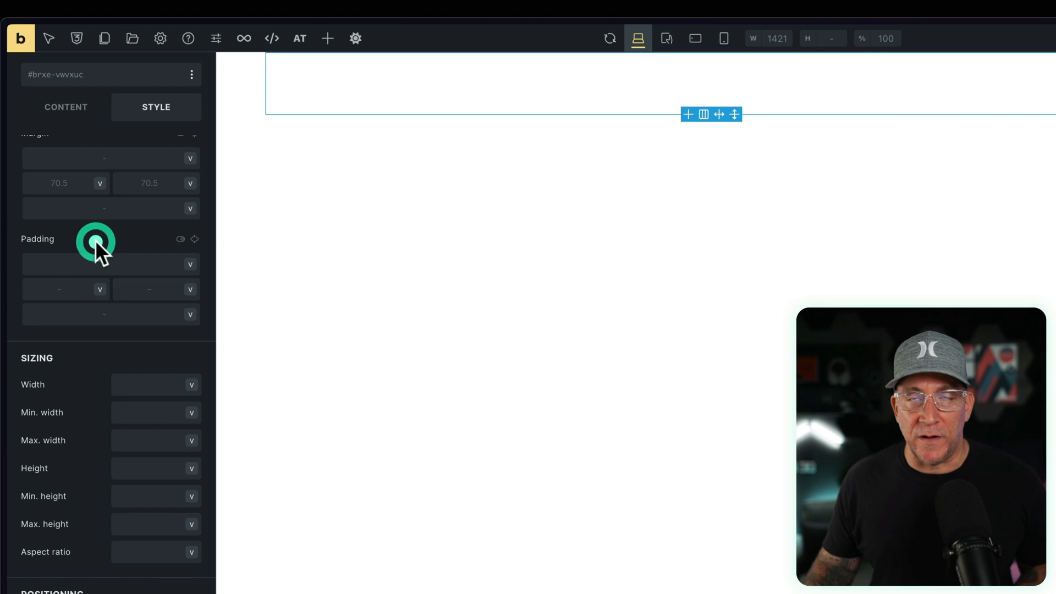
left_click(192, 240)
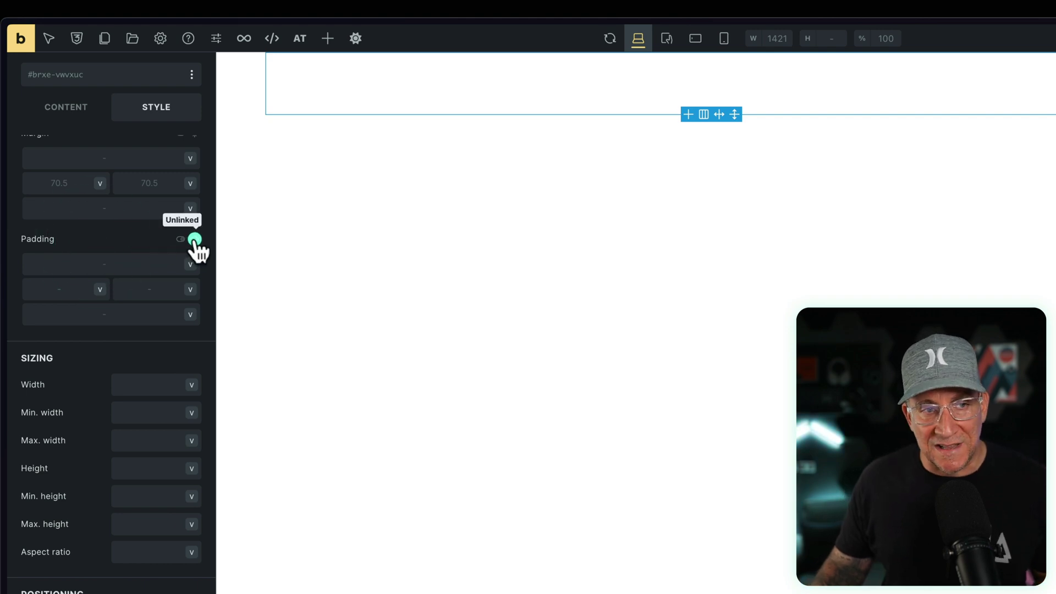
left_click(136, 260)
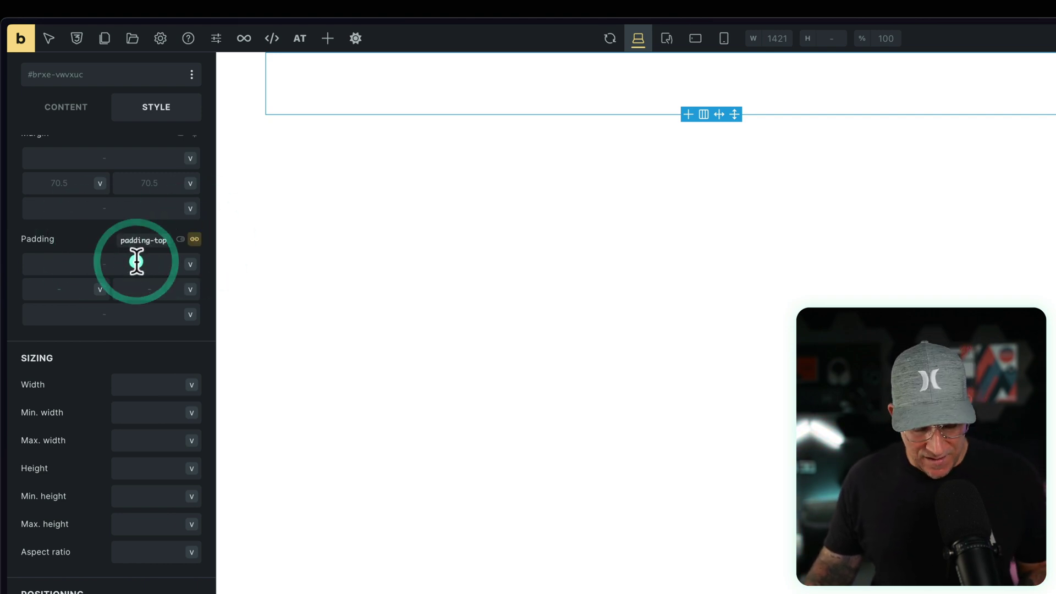
type("5")
left_click(101, 241)
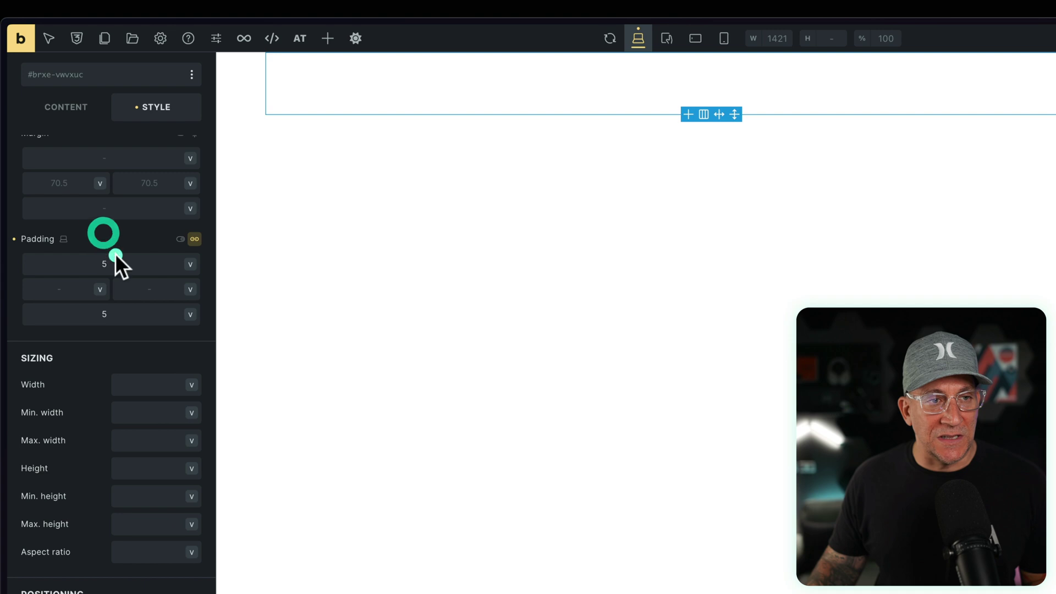
left_click(126, 266)
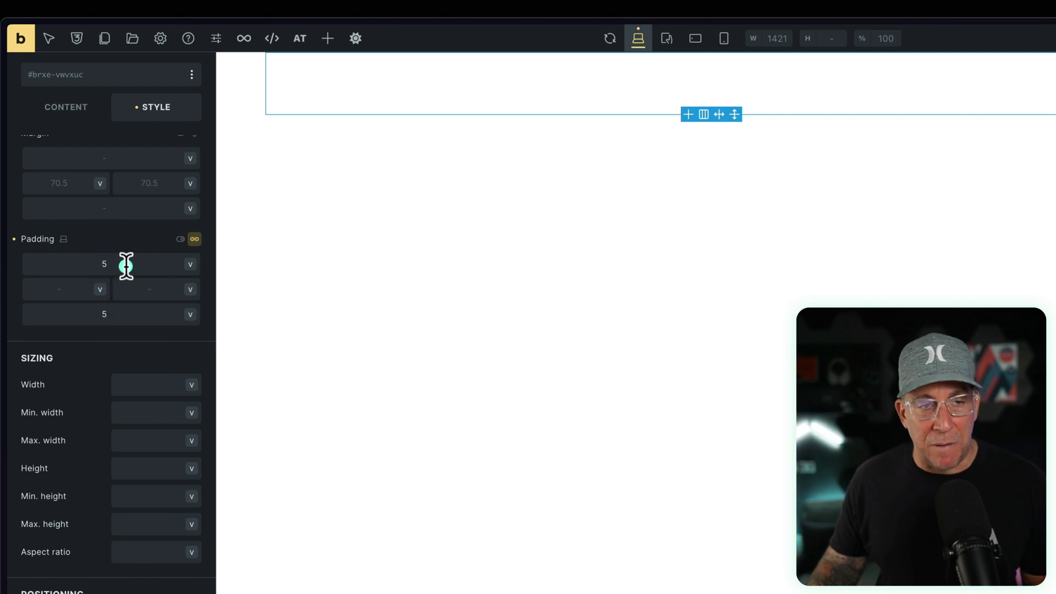
left_click(51, 291)
type("7")
left_click(61, 246)
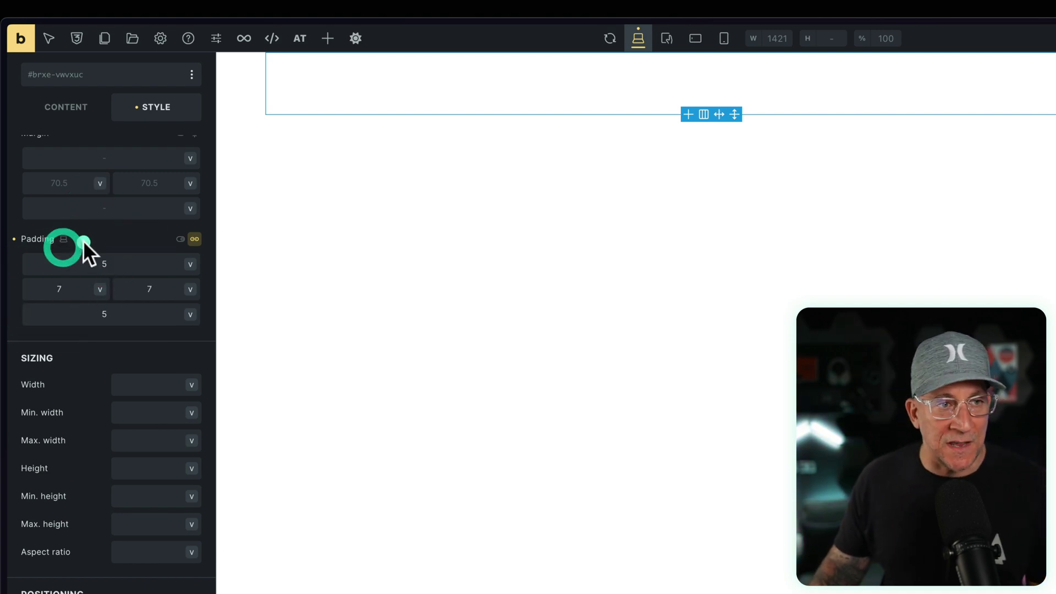
left_click(111, 266)
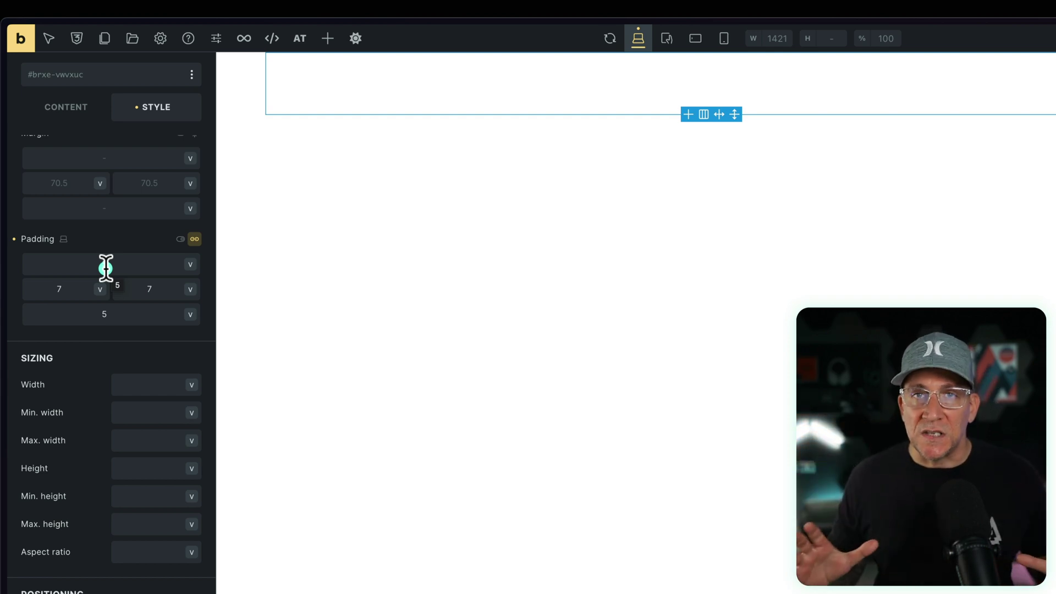
Enter 4.5rem in padding-top and 2rem in padding-left, applied to the paired sides
left_click(105, 265)
type("5")
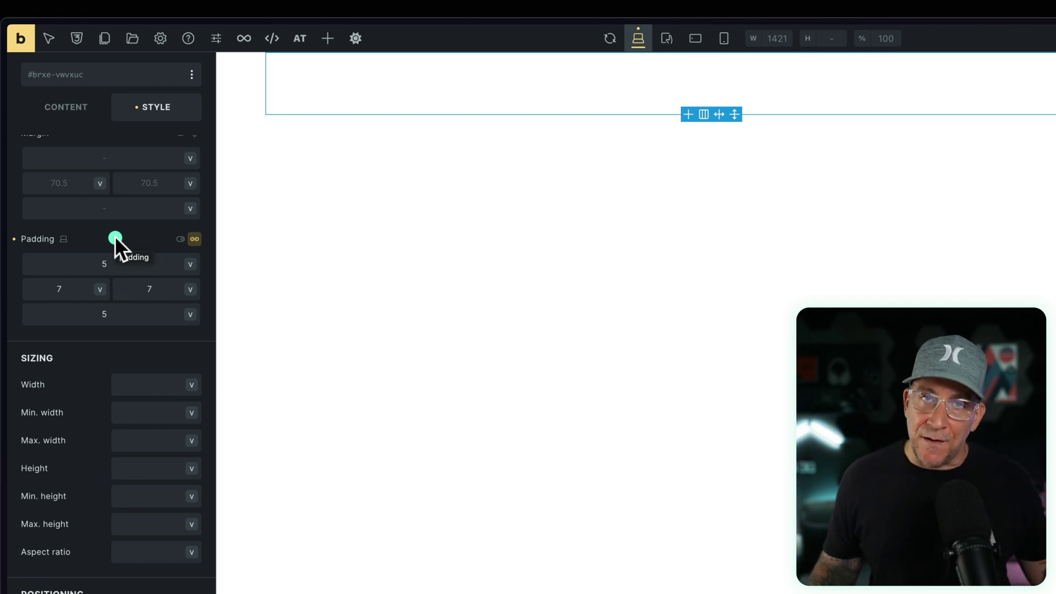
left_click(100, 261)
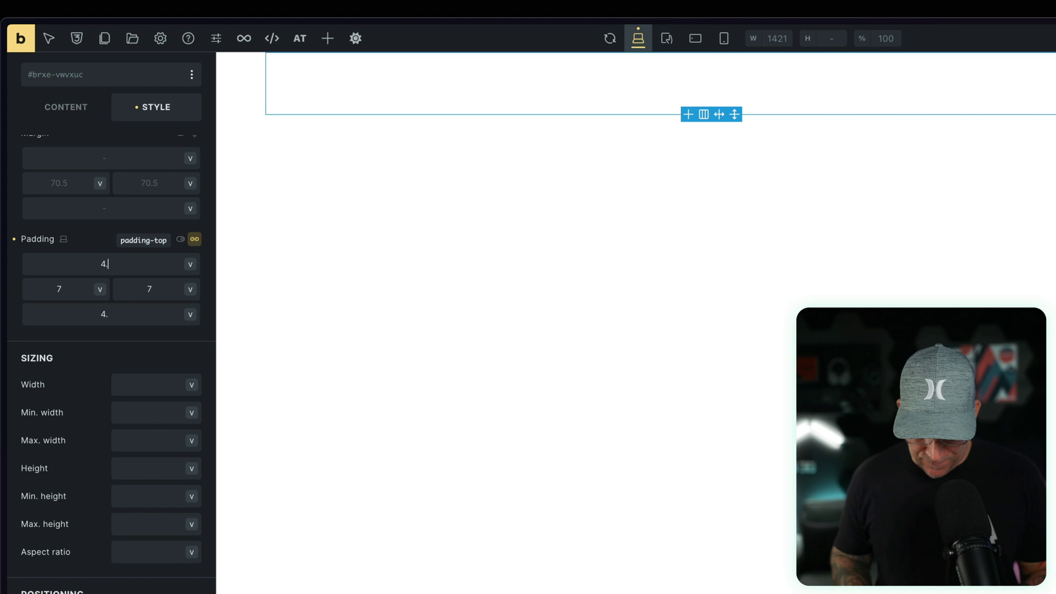
type("rem")
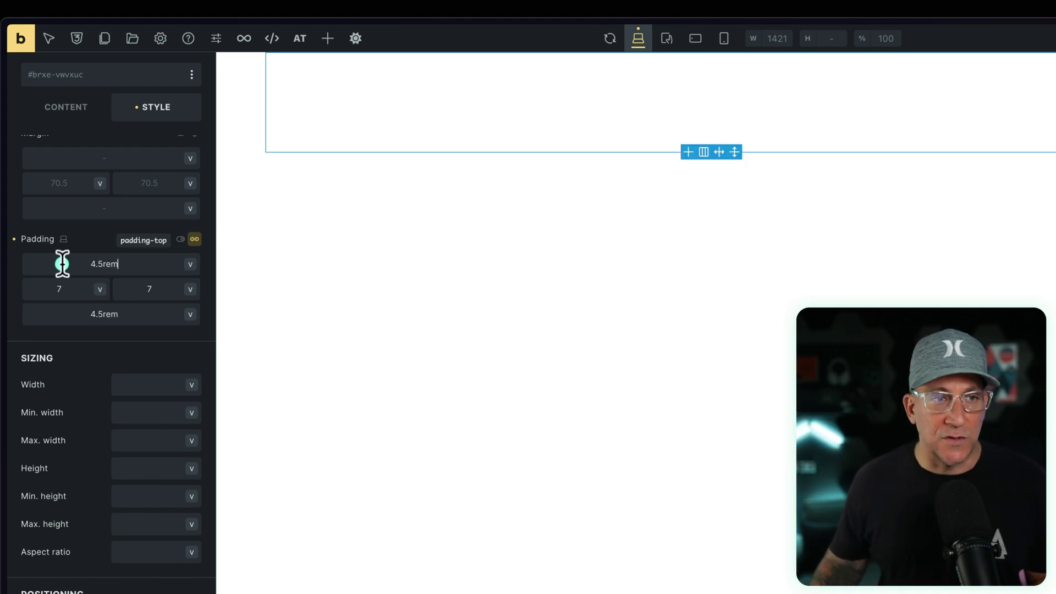
left_click(47, 284)
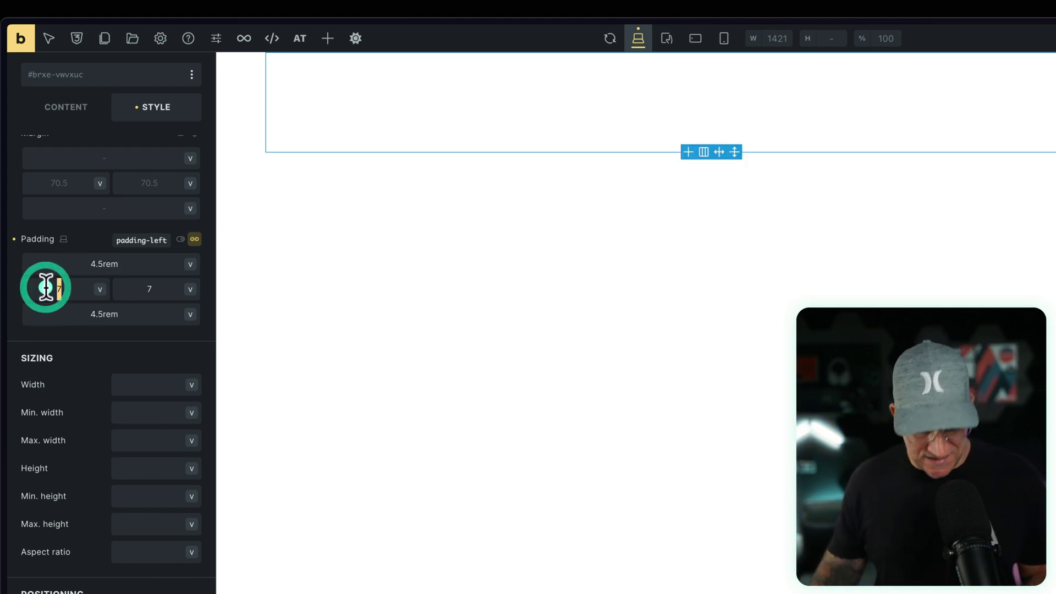
type("2re")
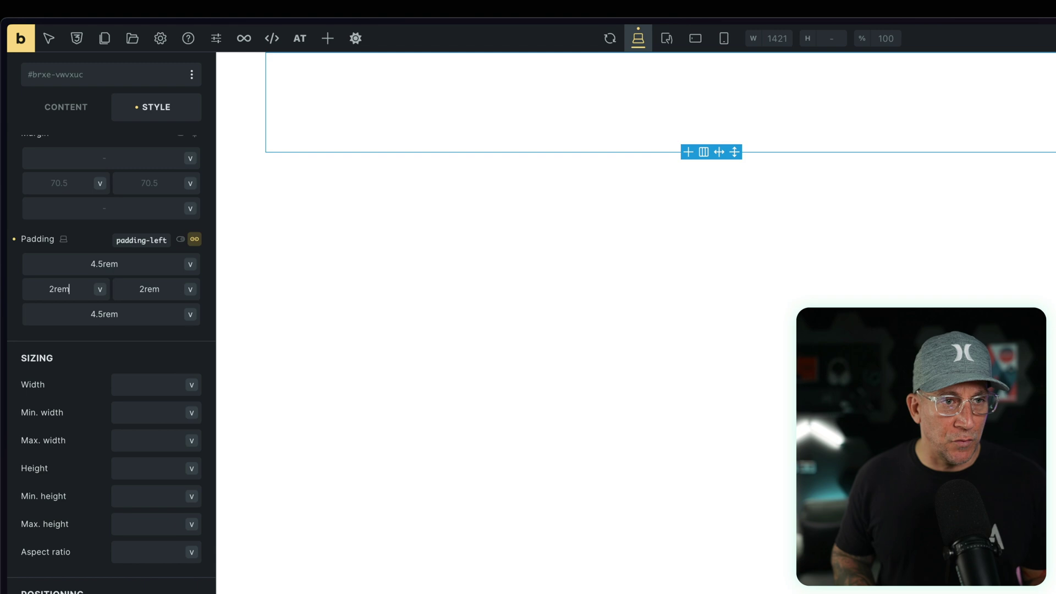
type("m")
left_click(84, 233)
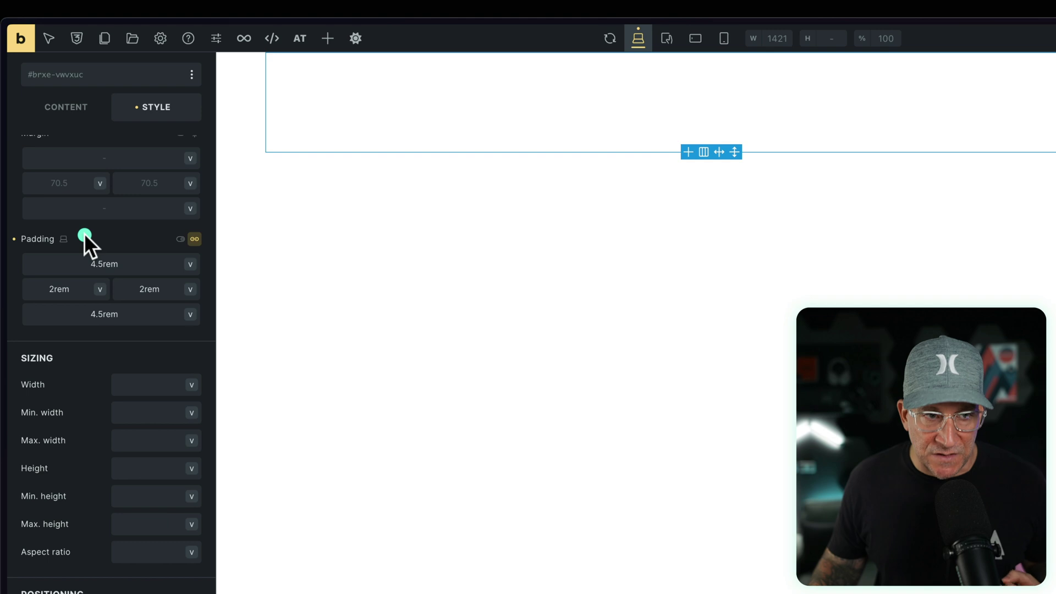
Preview the page at the 477px mobile portrait breakpoint, entering then clearing a trial left padding value
left_click(723, 39)
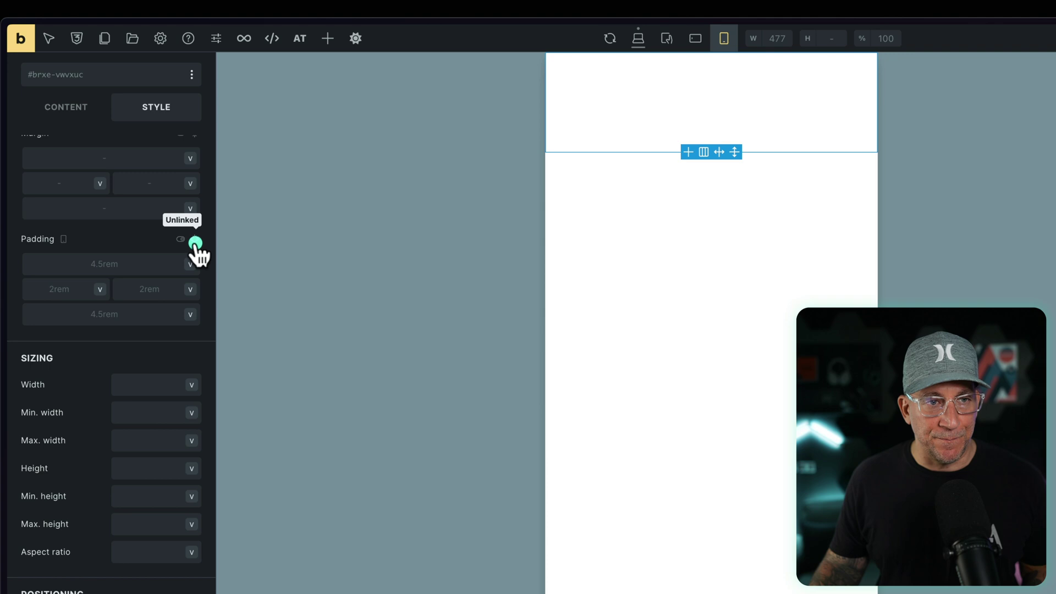
left_click(58, 284)
type("1.25rem")
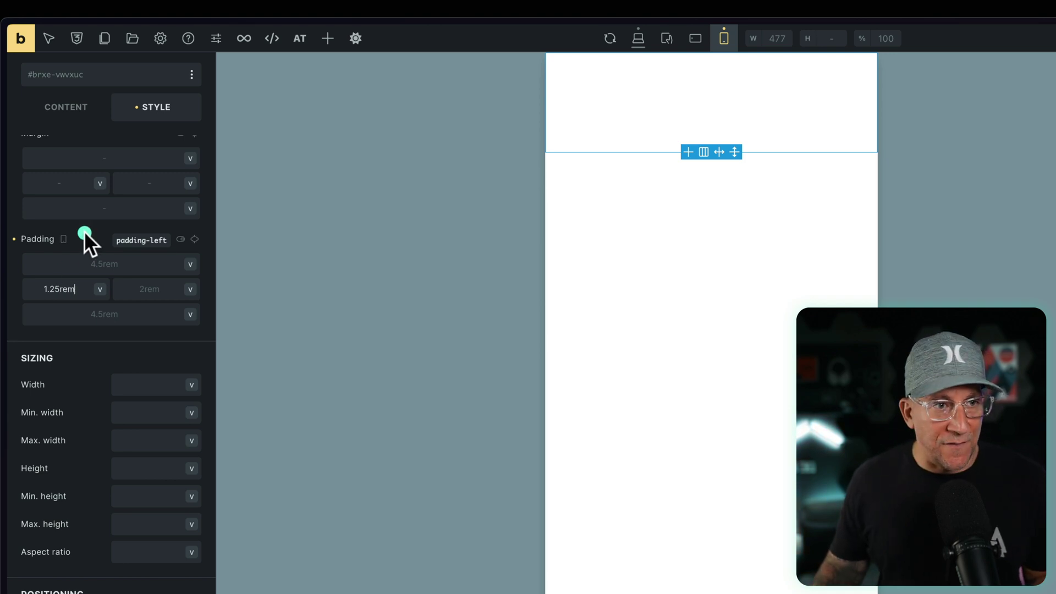
left_click(84, 231)
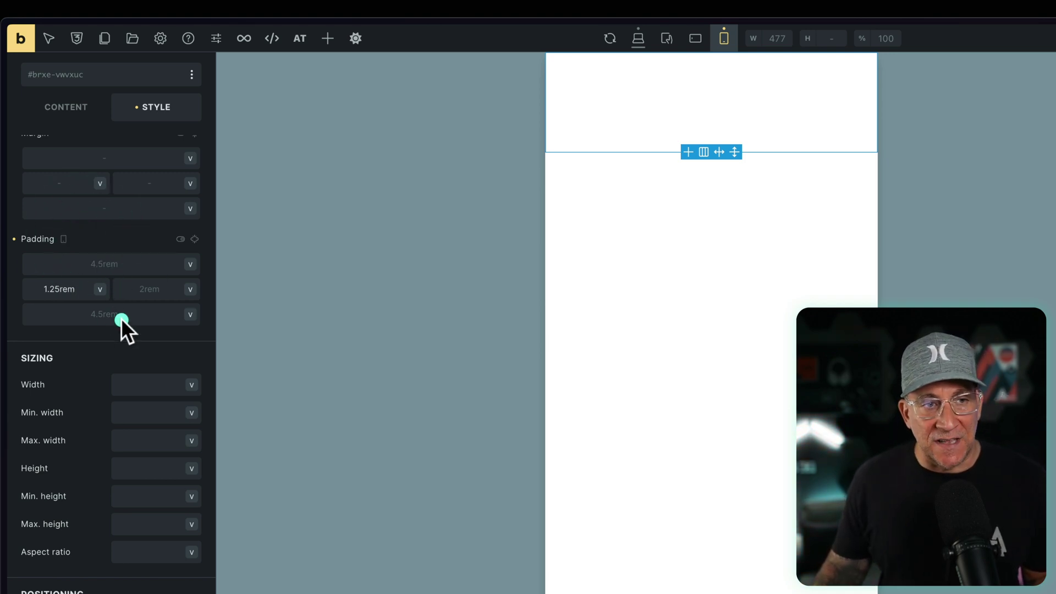
left_click_drag(82, 289, 28, 287)
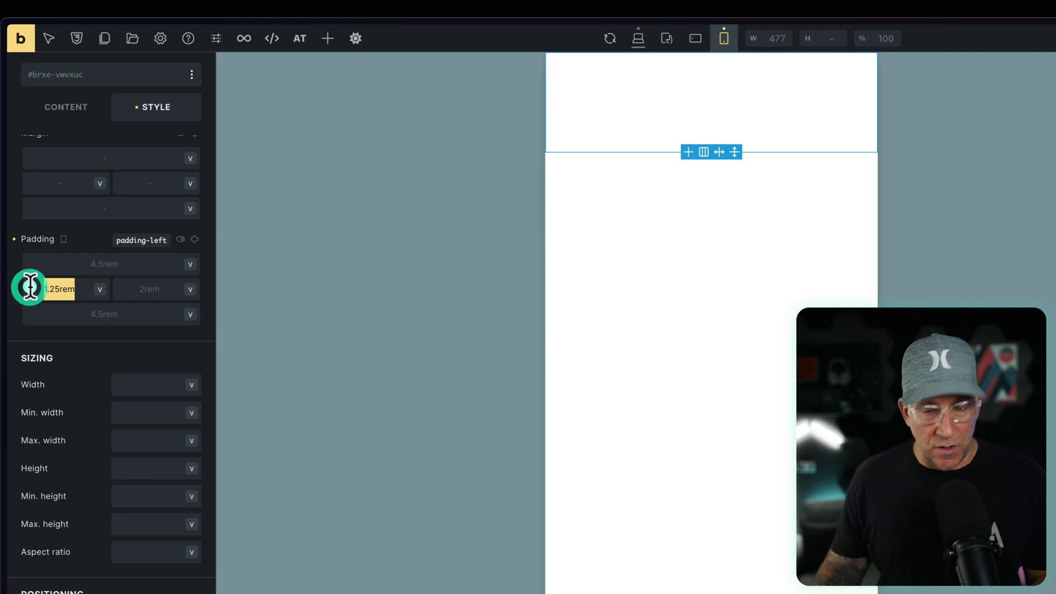
key("BackSpace")
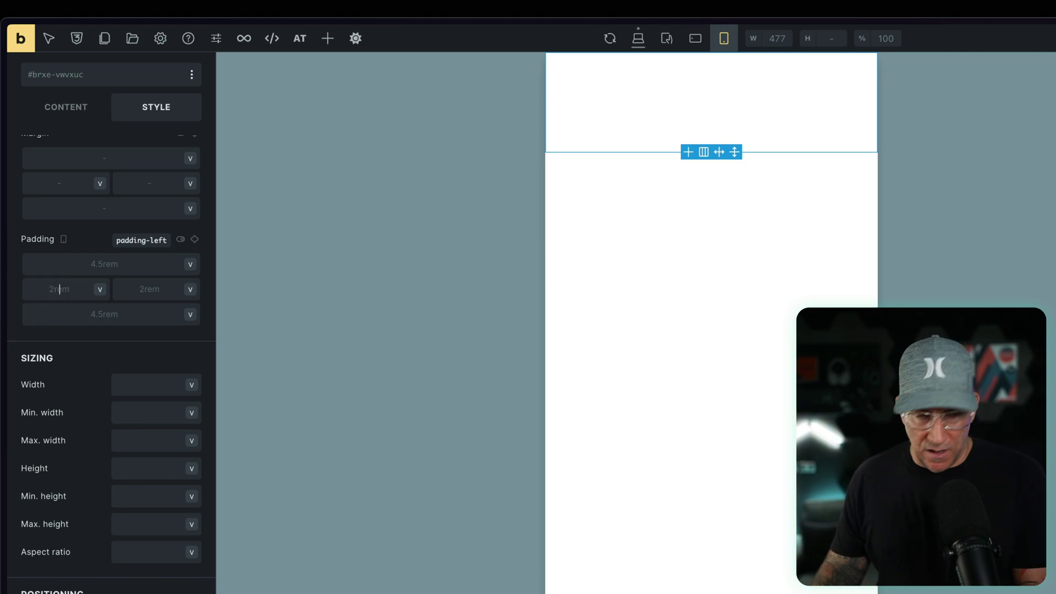
Link left and right padding to 2.5rem on mobile, confirming top and bottom stay at 4.5rem
left_click(194, 239)
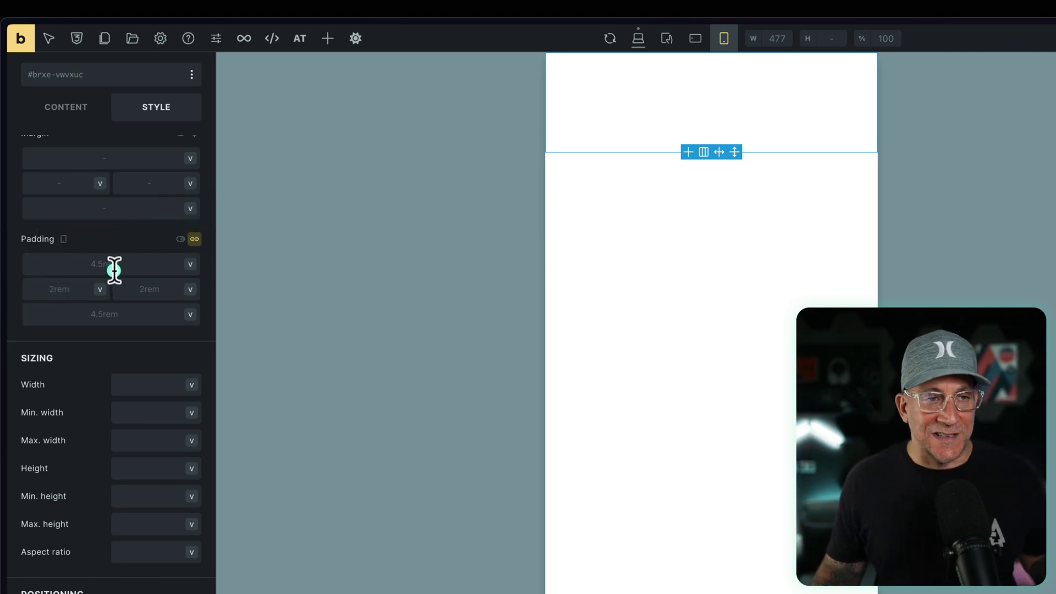
left_click(64, 289)
type("2.5rem")
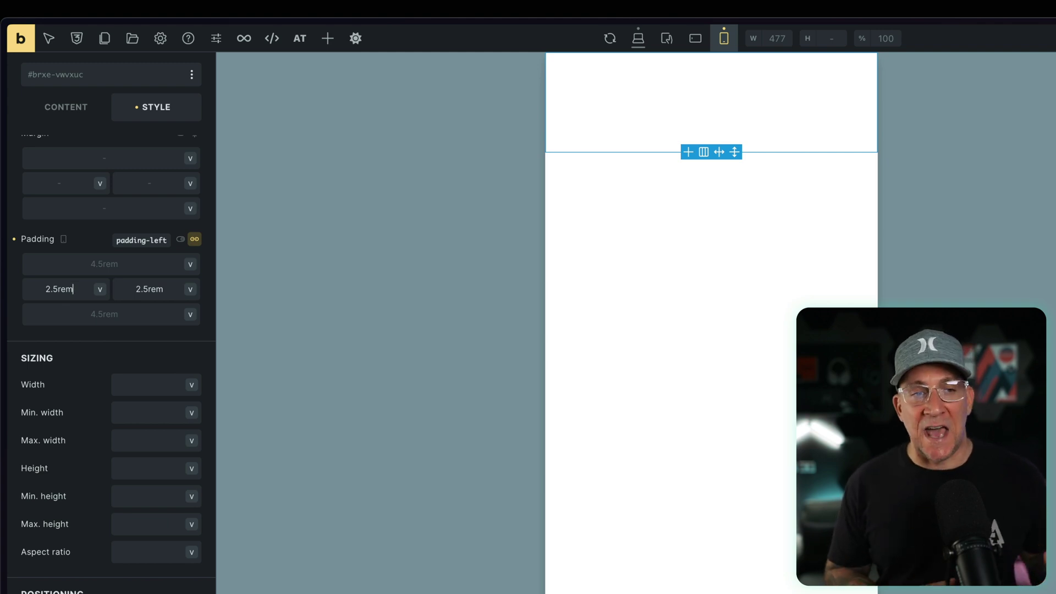
left_click(90, 239)
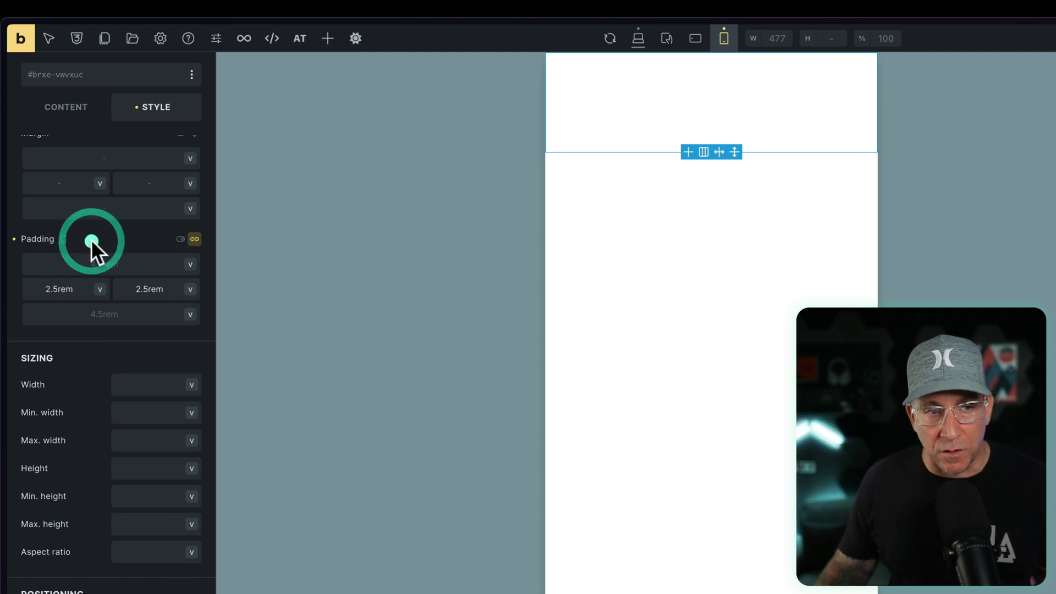
left_click(119, 267)
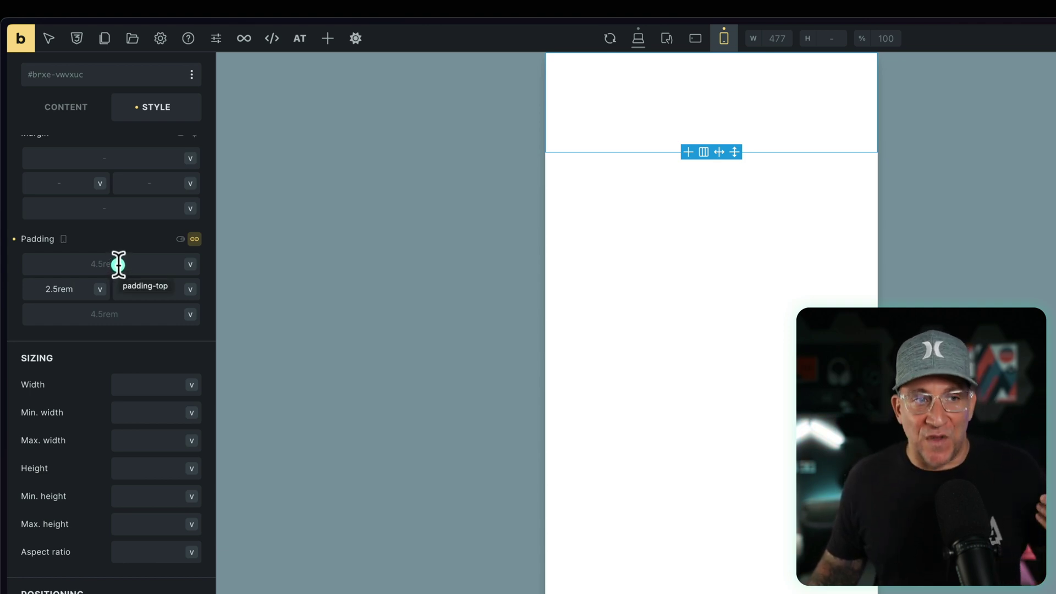
left_click(107, 315)
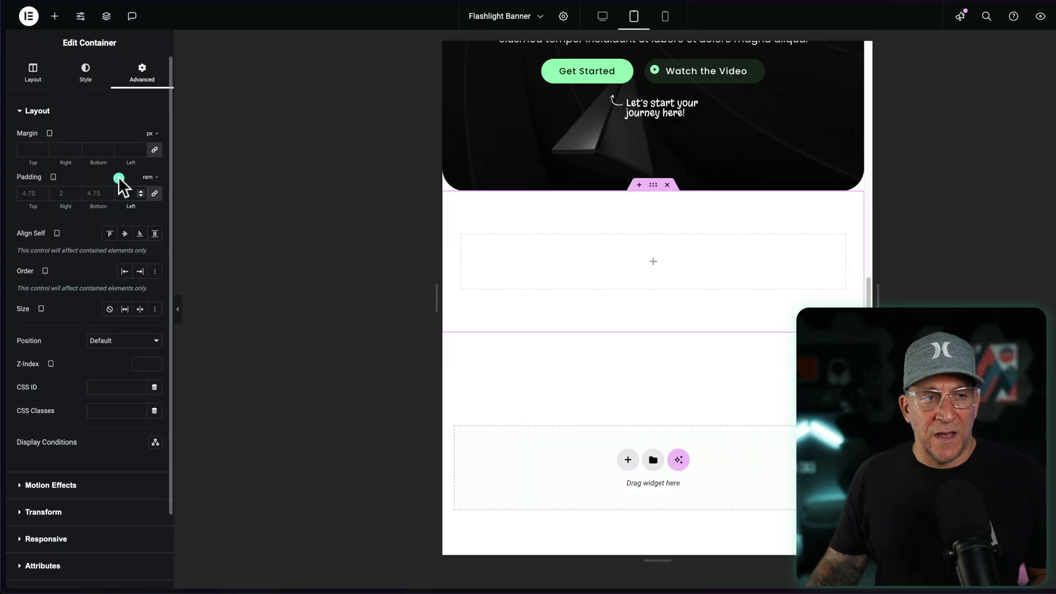
Link all four tablet padding sides in Advanced > Layout so each reads 0 rem
type("2")
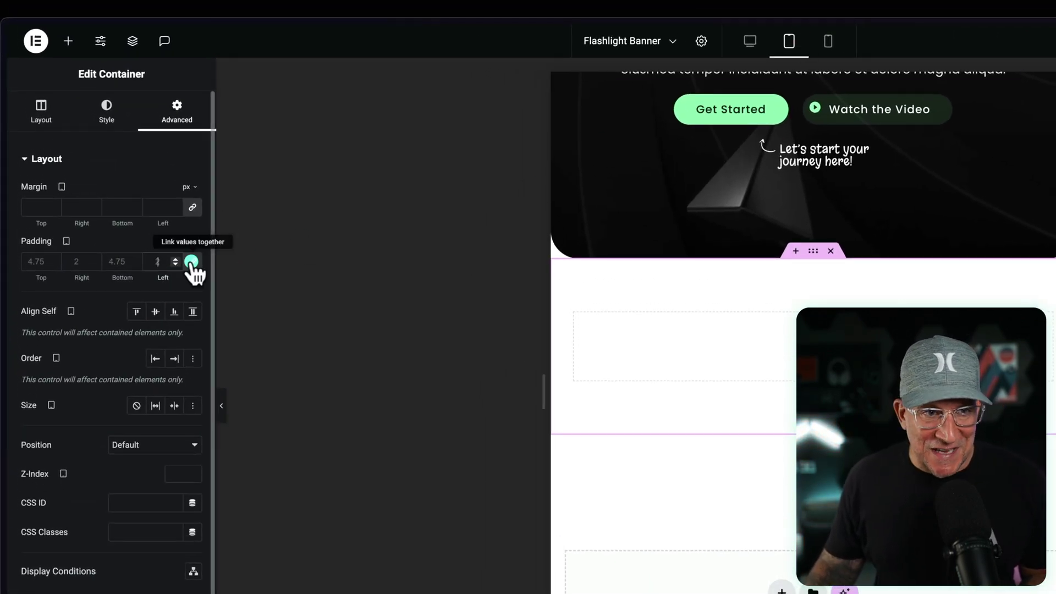
left_click(192, 262)
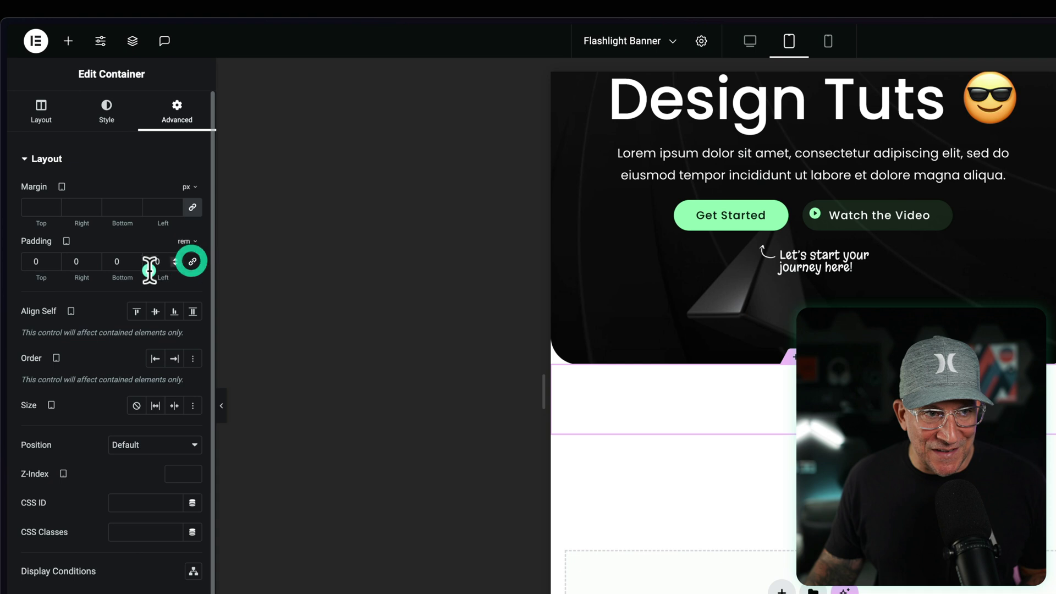
left_click(156, 263)
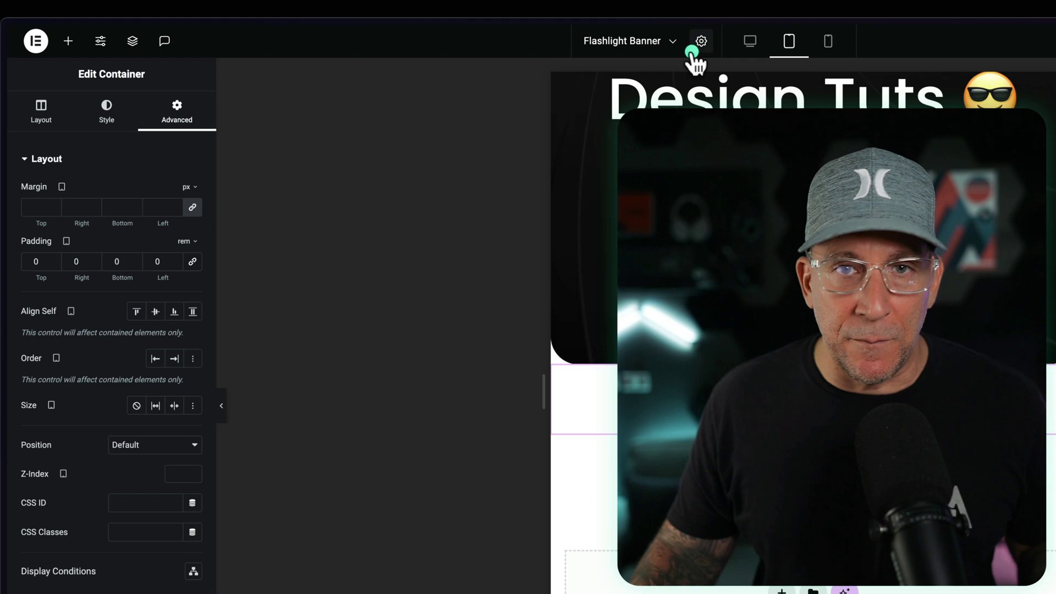
In desktop view, drag a 3-column, 2-row Grid into the section below the hero
left_click(749, 41)
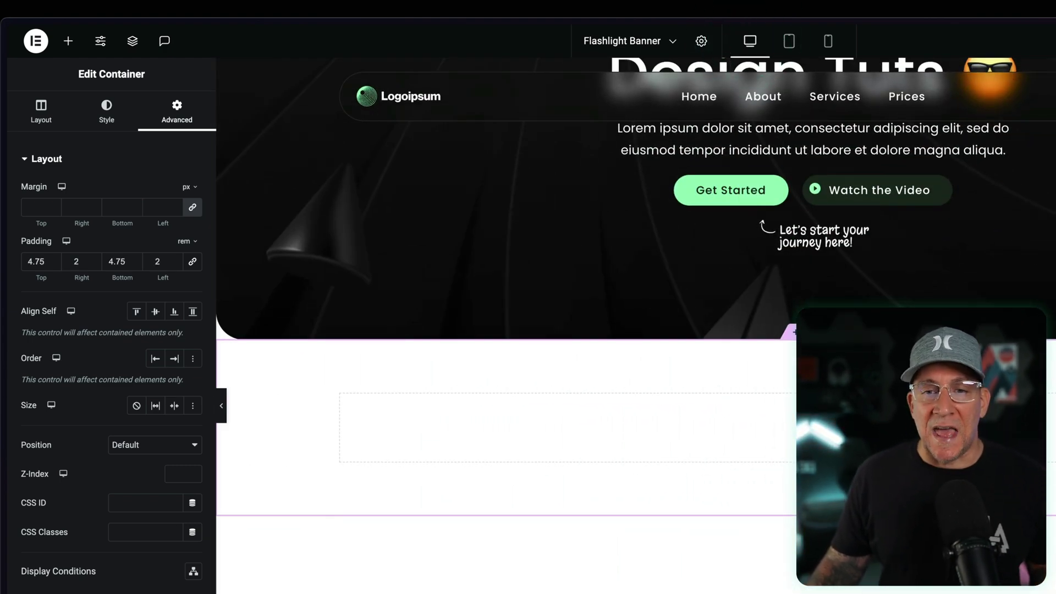
left_click(805, 422)
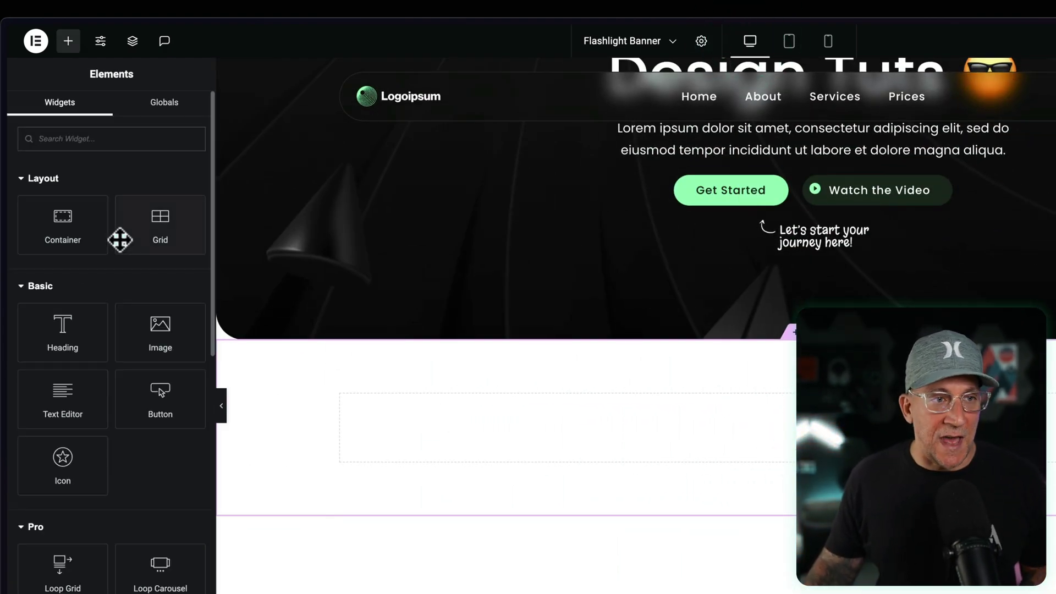
left_click_drag(137, 227, 328, 330)
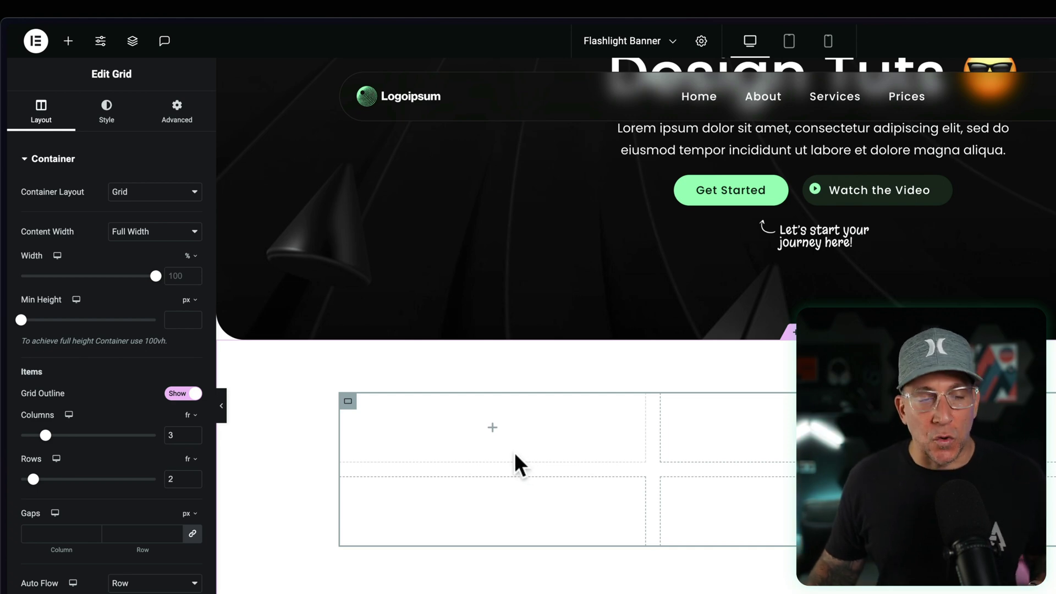
Return to the Homepage (Builder) tab to show Bricks at 477px mobile width
mouse_move(4, 418)
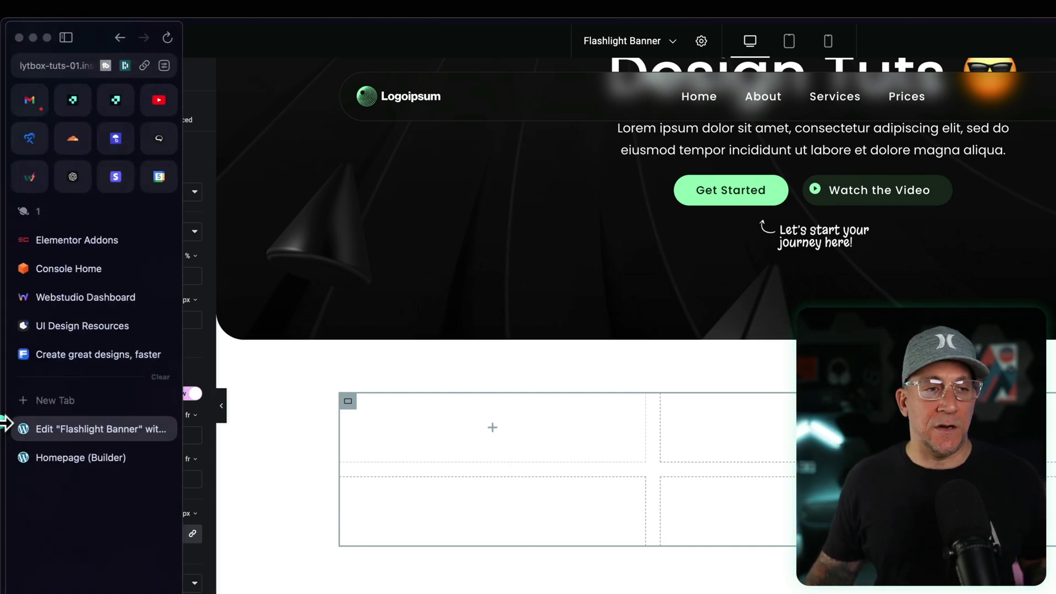
left_click(83, 456)
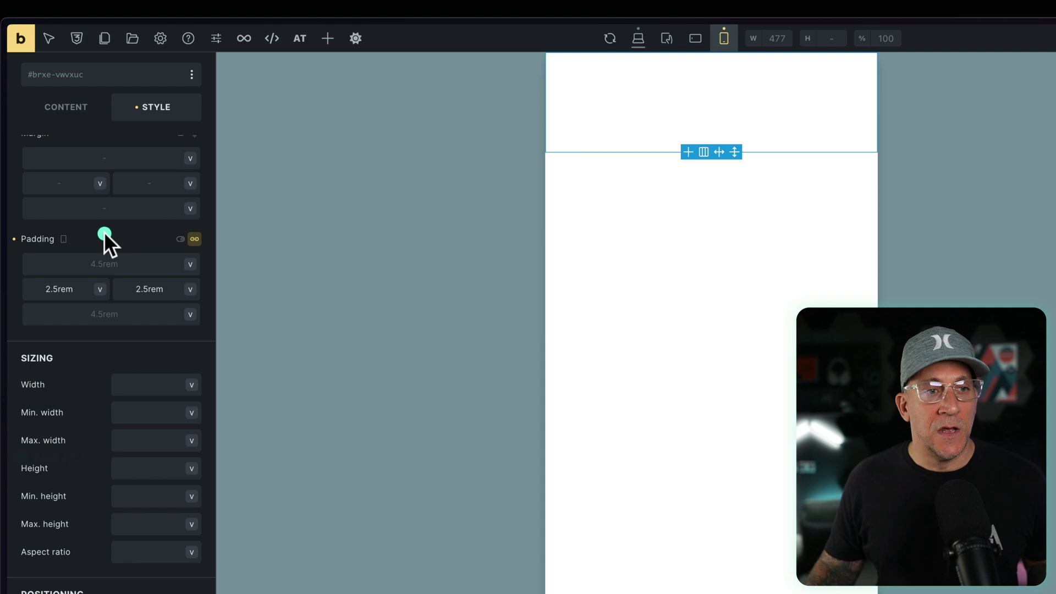